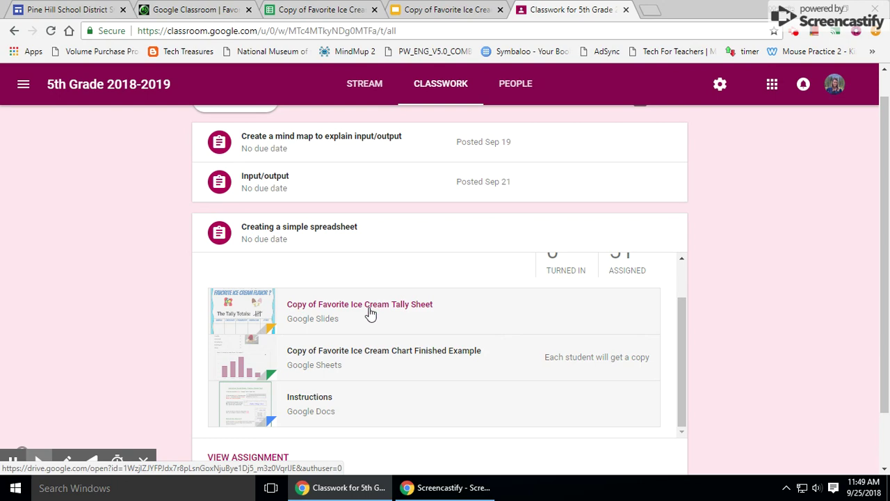
View and close the ice cream tally sheet from the Classroom assignment, and open Copy of Favorite Ice Cream Chart Finished Example.
{"action": "left_click", "coordinate": [370, 314]}
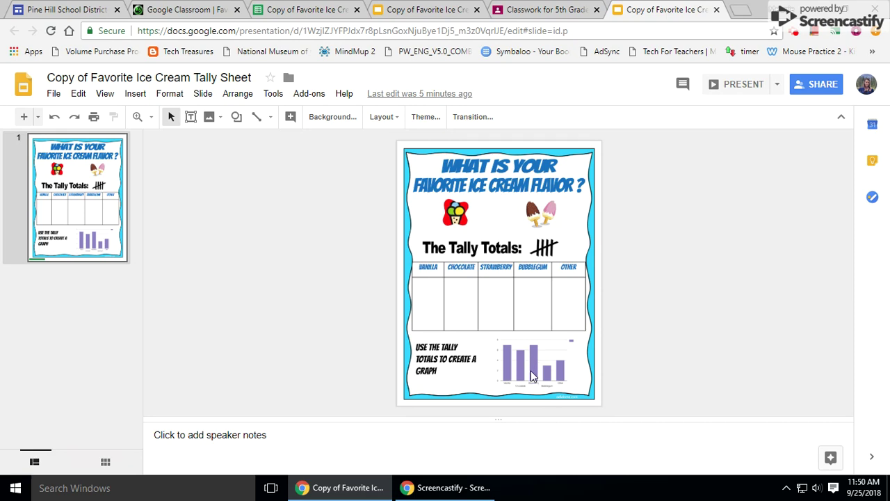
{"action": "left_click", "coordinate": [716, 11]}
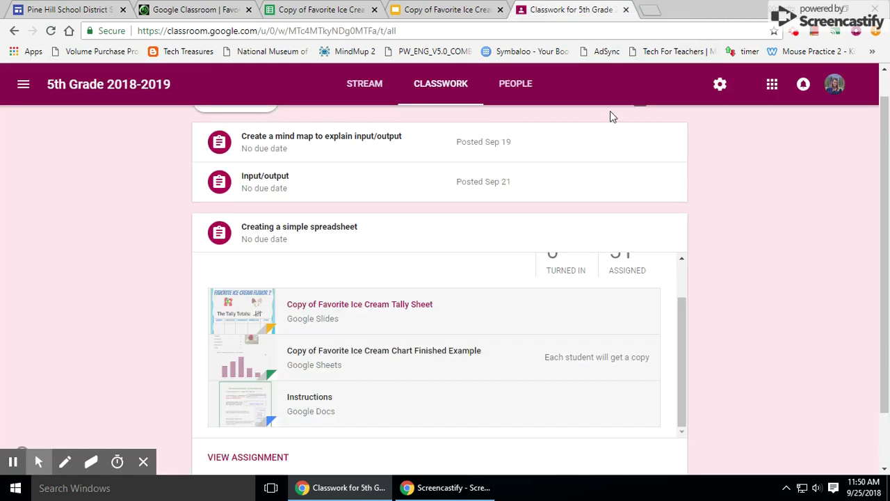
{"action": "scroll", "coordinate": [389, 358], "scroll_direction": "down", "scroll_amount": 1}
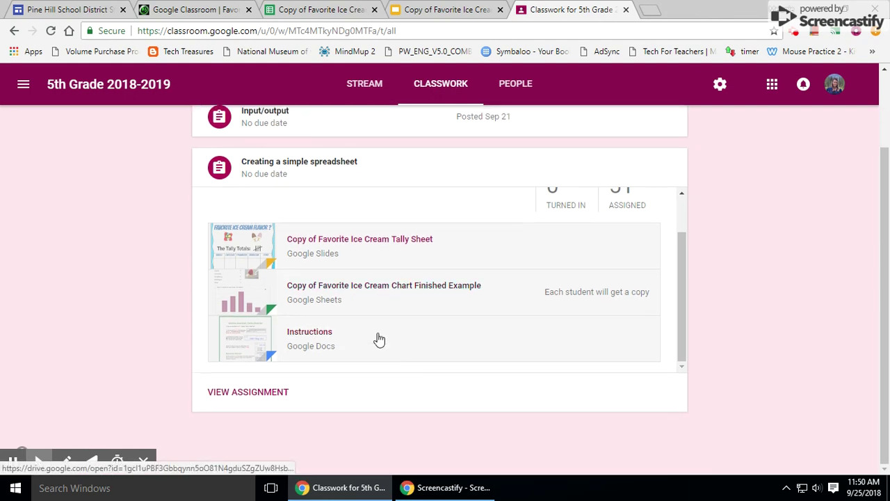
{"action": "left_click", "coordinate": [332, 297]}
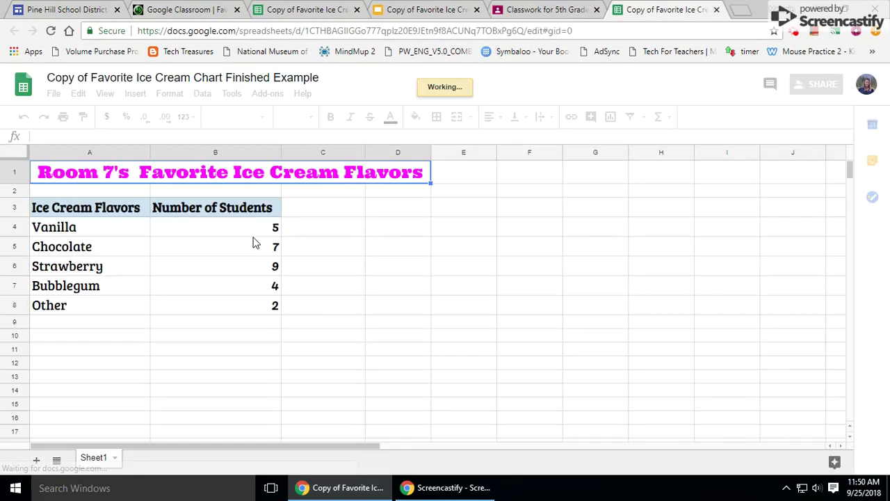
Examine the example's title, blank row 2, student counts in B4:B8, column chart and raspberry picture.
{"action": "left_click", "coordinate": [258, 245]}
{"action": "left_click_drag", "start_coordinate": [257, 244], "coordinate": [254, 282]}
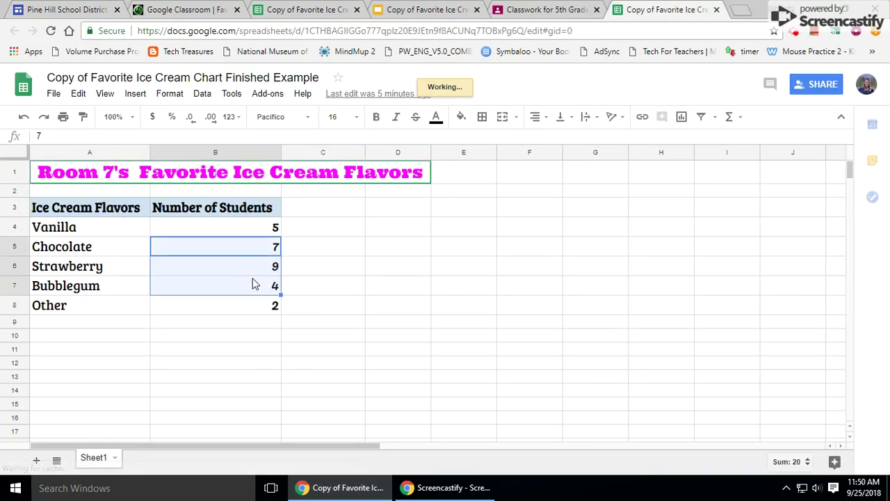
{"action": "left_click", "coordinate": [245, 232]}
{"action": "left_click_drag", "start_coordinate": [245, 232], "coordinate": [248, 308]}
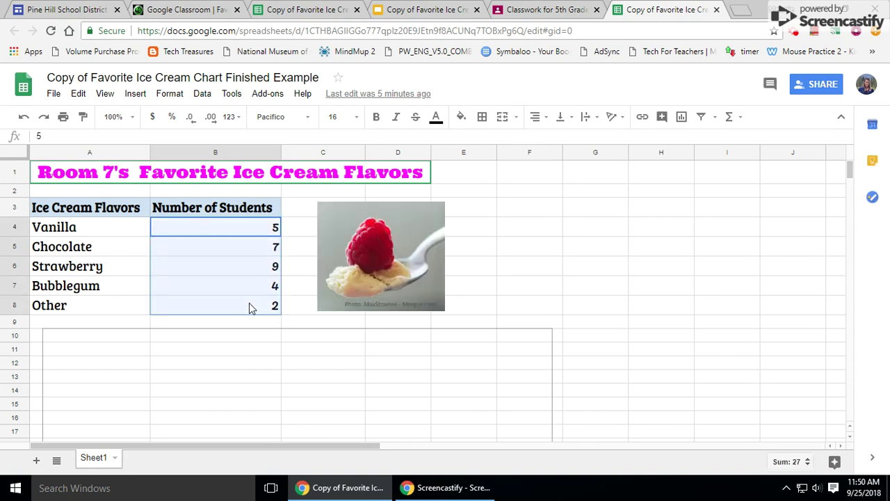
{"action": "left_click", "coordinate": [215, 353]}
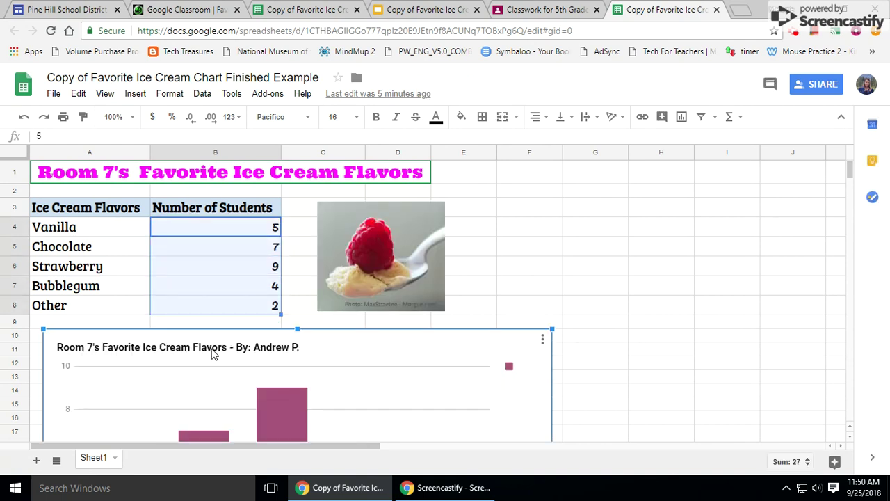
{"action": "left_click", "coordinate": [379, 242]}
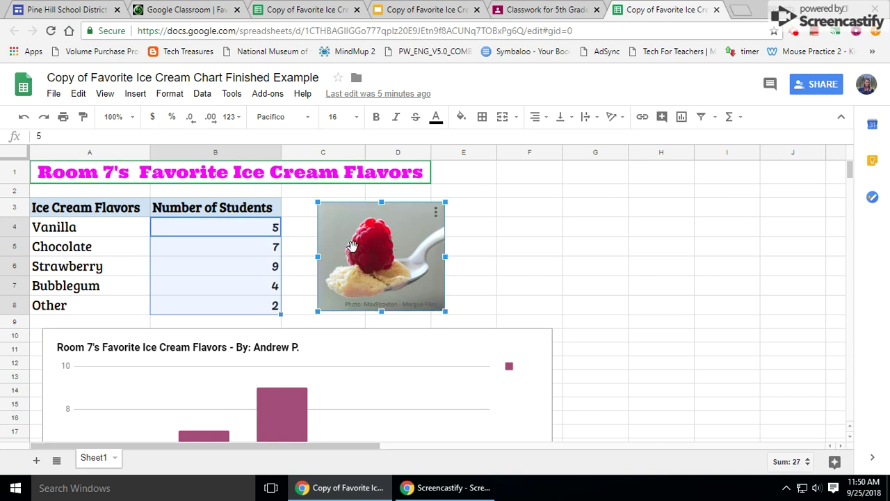
{"action": "left_click", "coordinate": [102, 177]}
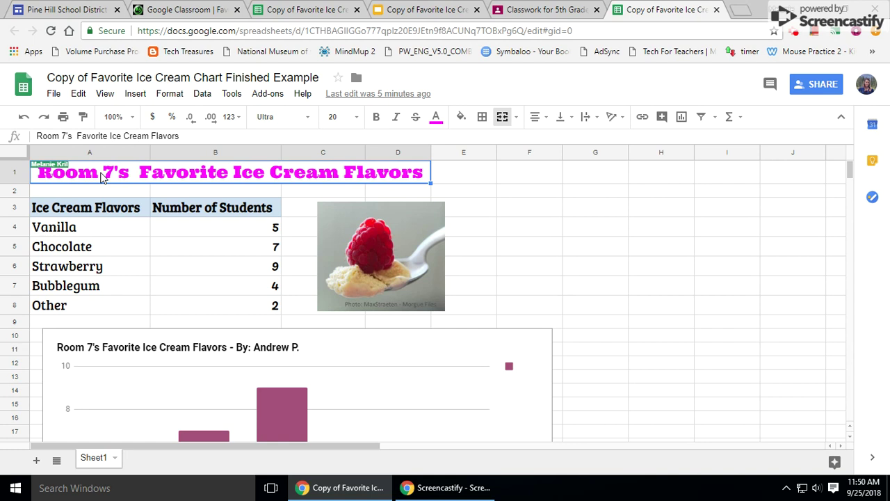
{"action": "left_click", "coordinate": [470, 292]}
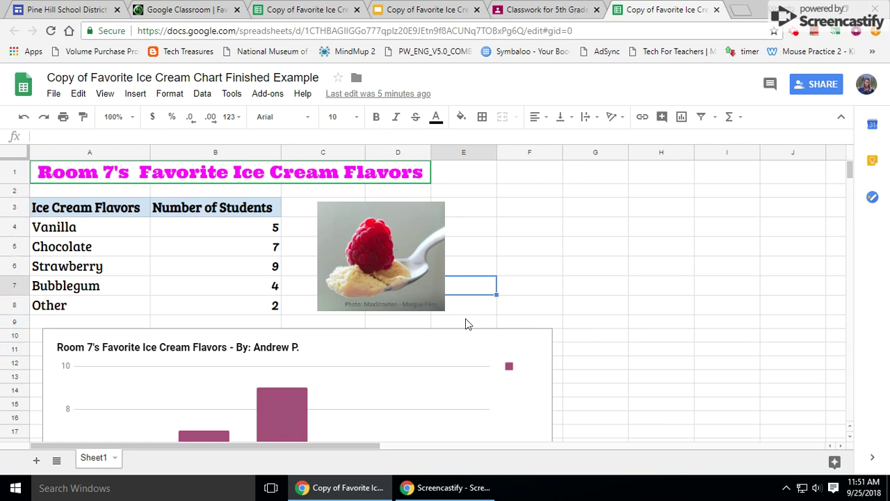
{"action": "left_click_drag", "start_coordinate": [851, 173], "coordinate": [824, 171]}
{"action": "left_click", "coordinate": [115, 152]}
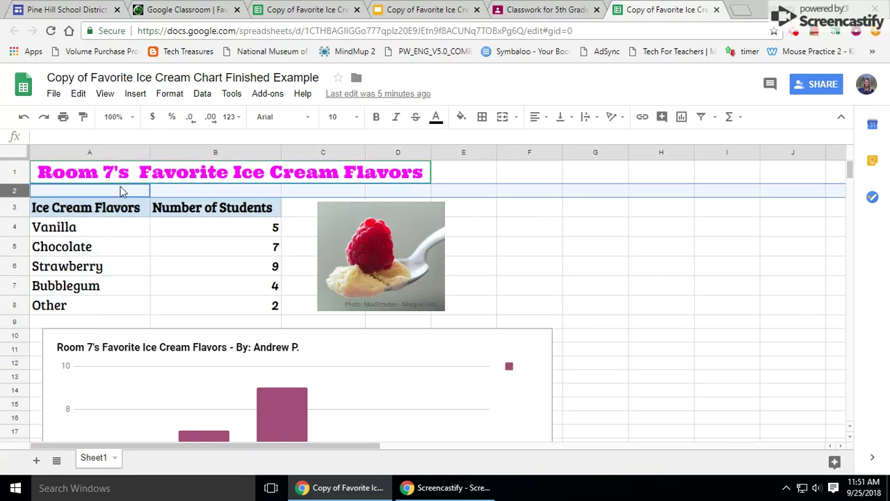
{"action": "left_click", "coordinate": [209, 195]}
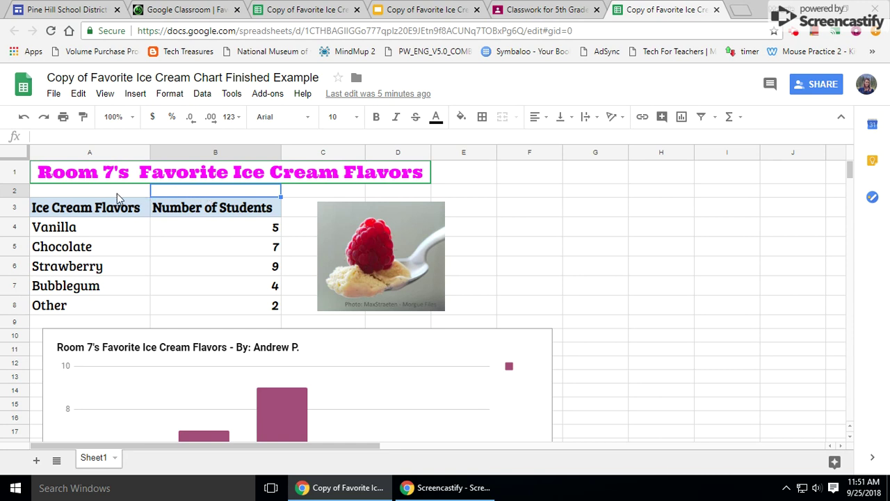
{"action": "left_click", "coordinate": [639, 229]}
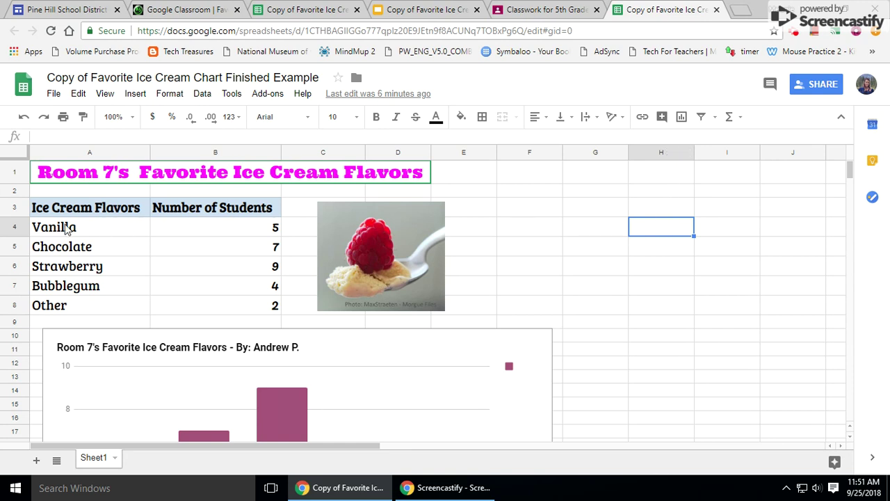
{"action": "double_click", "coordinate": [671, 236]}
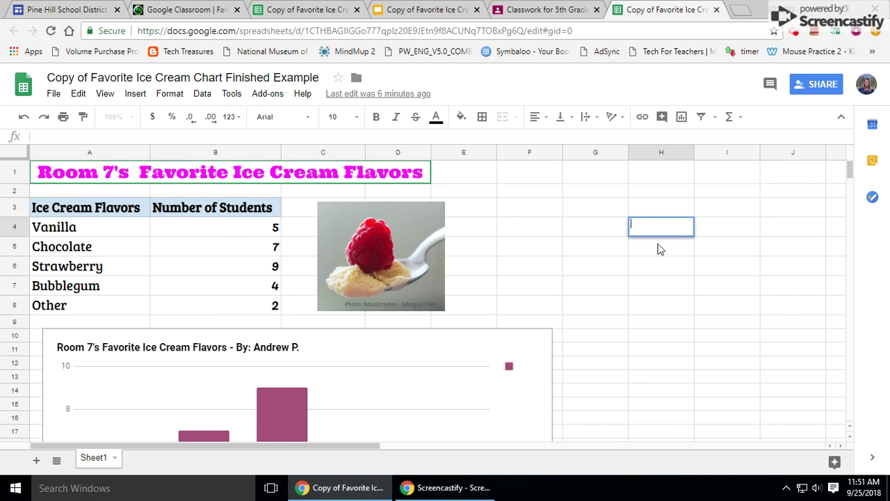
{"action": "left_click", "coordinate": [611, 252]}
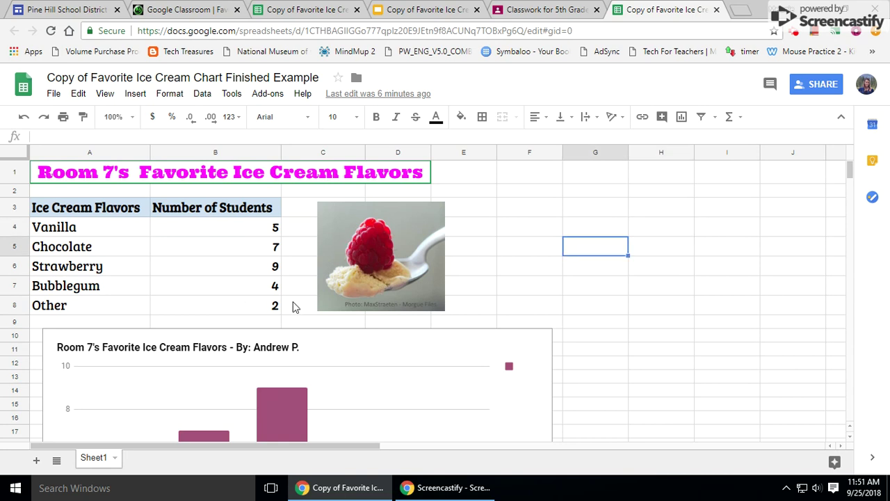
Clear the student counts in cells B4:B8 under Number of Students.
{"action": "left_click", "coordinate": [230, 231]}
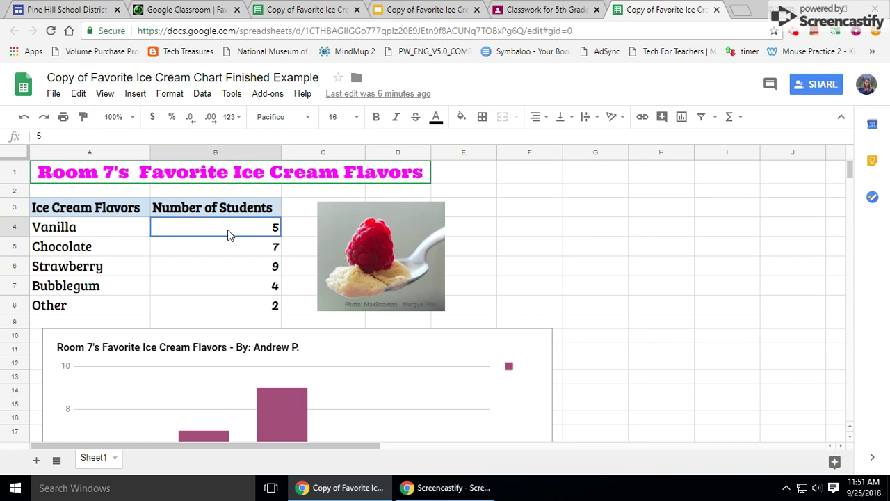
{"action": "left_click_drag", "start_coordinate": [227, 229], "coordinate": [231, 308]}
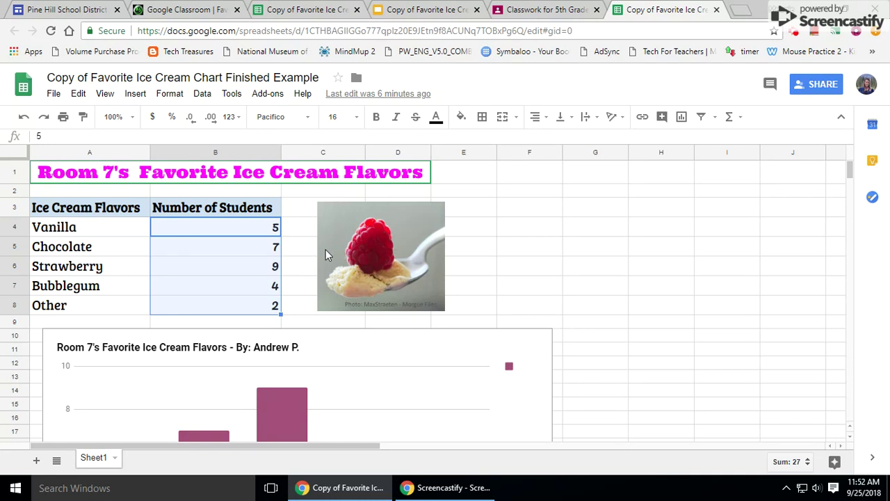
{"action": "key", "text": "Delete"}
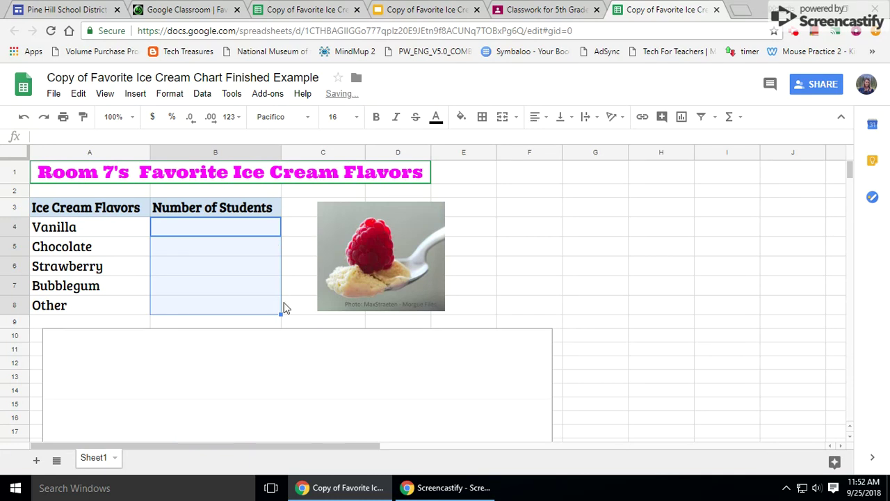
{"action": "scroll", "coordinate": [549, 275], "scroll_direction": "down", "scroll_amount": 2}
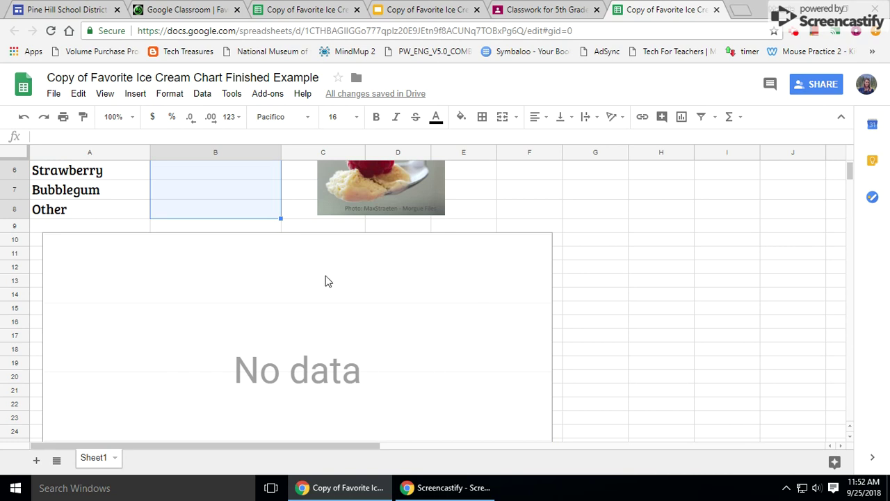
{"action": "scroll", "coordinate": [241, 349], "scroll_direction": "up", "scroll_amount": 2}
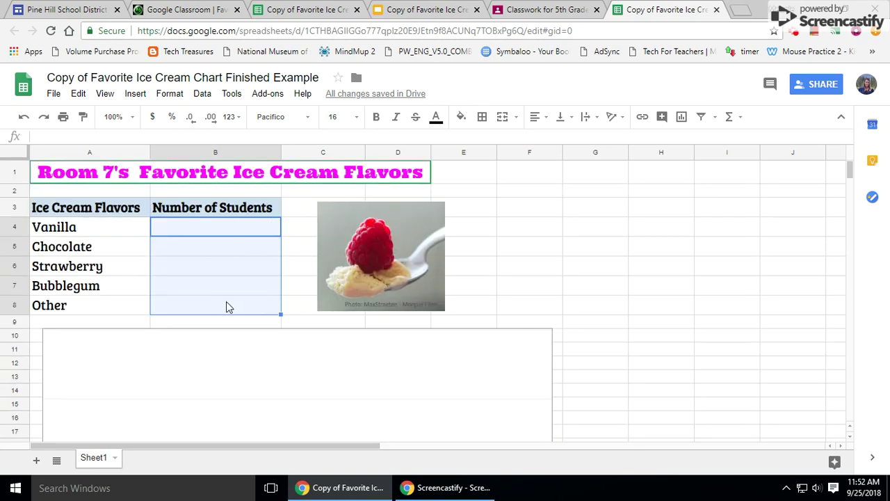
Delete the chart below the table and the raspberry picture beside it.
{"action": "left_click", "coordinate": [340, 376]}
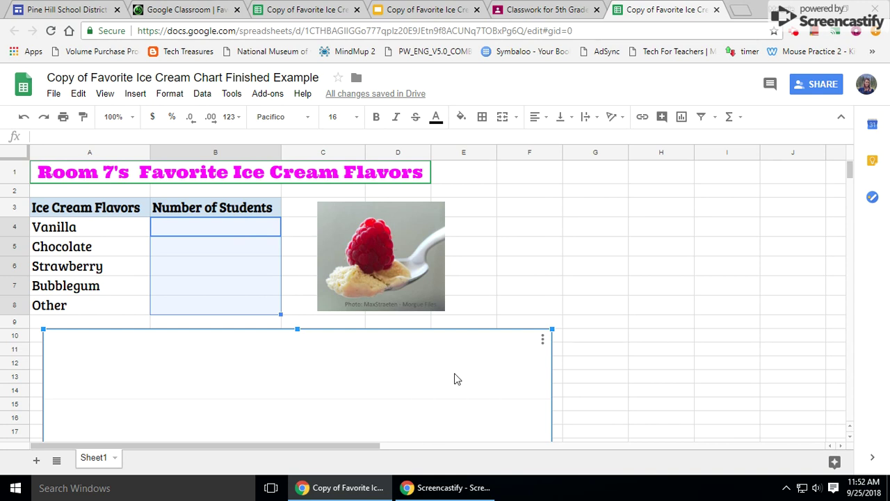
{"action": "key", "text": "Delete"}
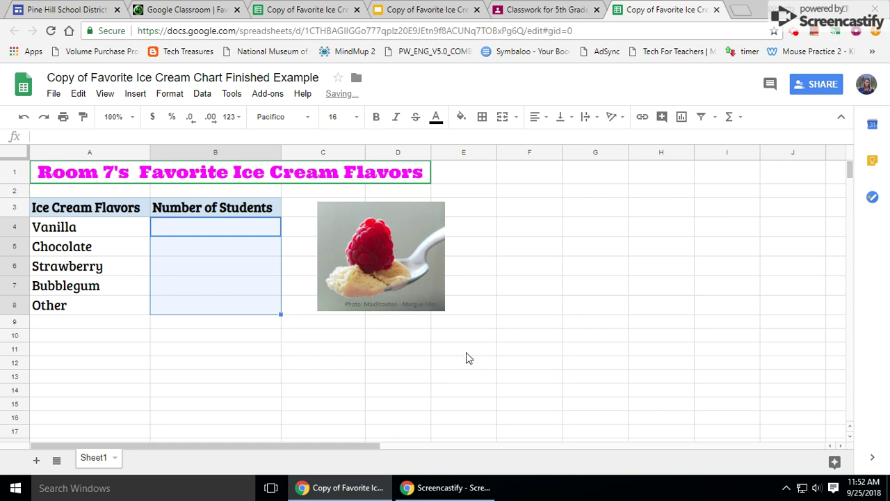
{"action": "left_click", "coordinate": [471, 304]}
{"action": "left_click", "coordinate": [428, 279]}
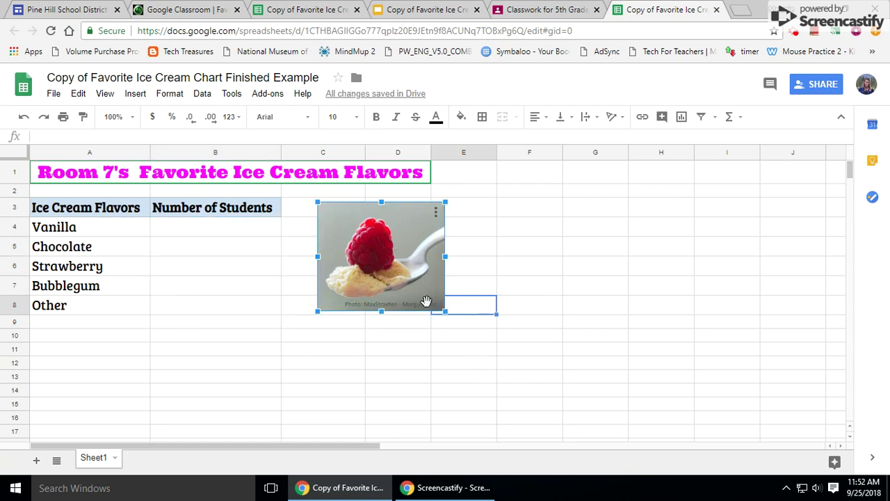
{"action": "key", "text": "Delete"}
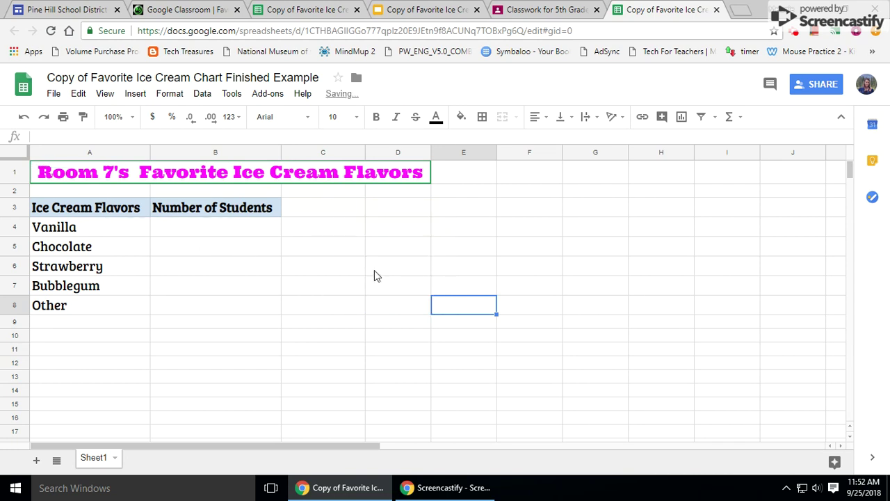
{"action": "left_click", "coordinate": [328, 274]}
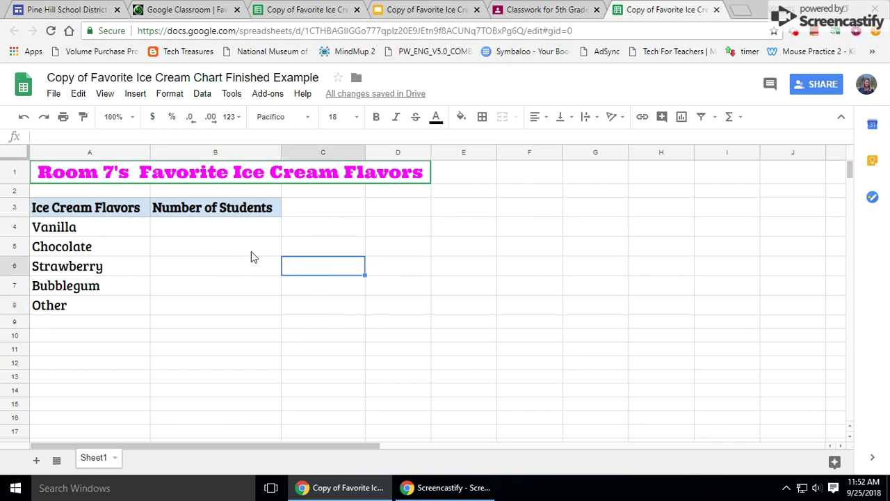
Open the Instructions document from the Classroom assignment and read the steps for creating a simple chart.
{"action": "left_click", "coordinate": [250, 250]}
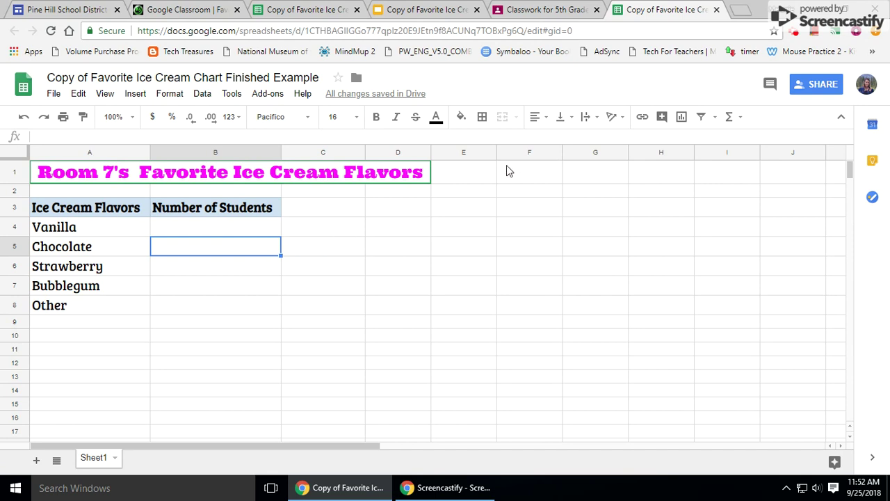
{"action": "left_click", "coordinate": [545, 8]}
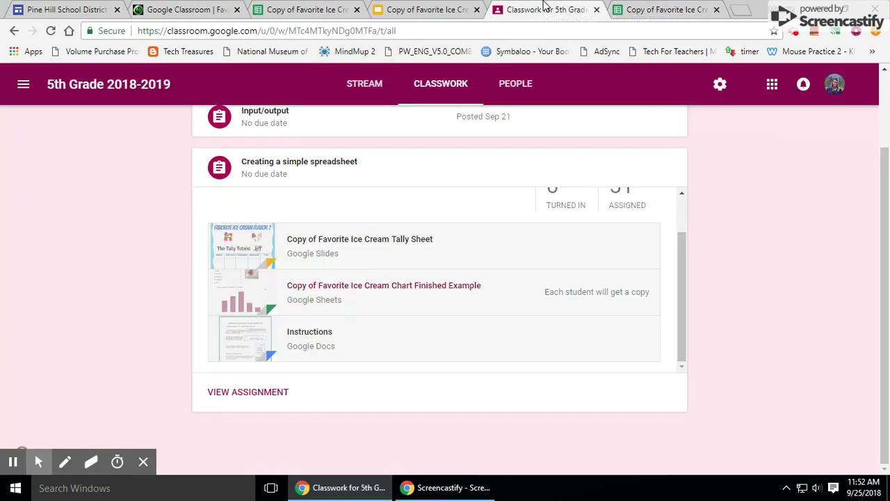
{"action": "left_click", "coordinate": [316, 342]}
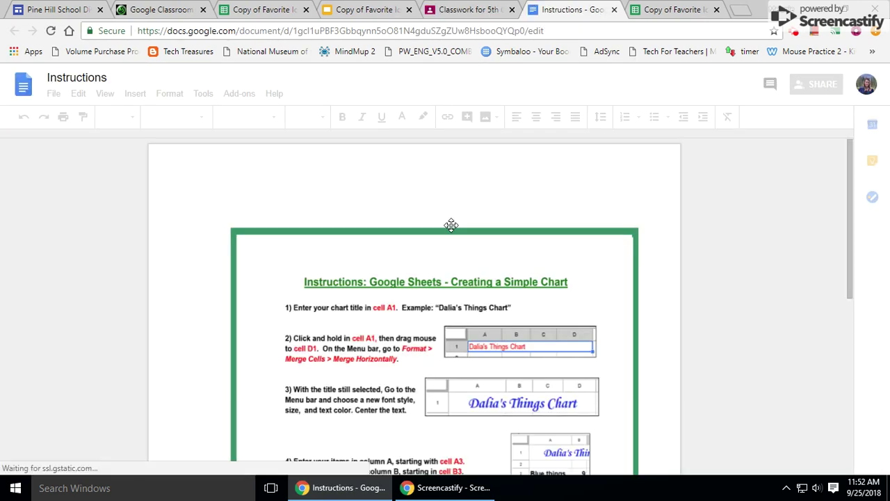
{"action": "scroll", "coordinate": [290, 271], "scroll_direction": "down", "scroll_amount": 1}
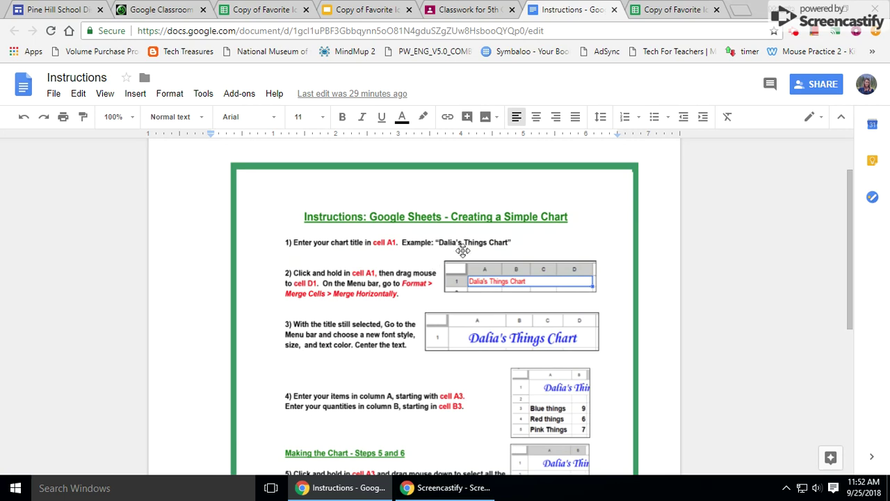
Back in the spreadsheet, replace "Room 7's" in the cell A1 title with the teacher's name in possessive form.
{"action": "left_click", "coordinate": [660, 9]}
{"action": "left_click", "coordinate": [102, 170]}
{"action": "left_click_drag", "start_coordinate": [126, 177], "coordinate": [2, 174]}
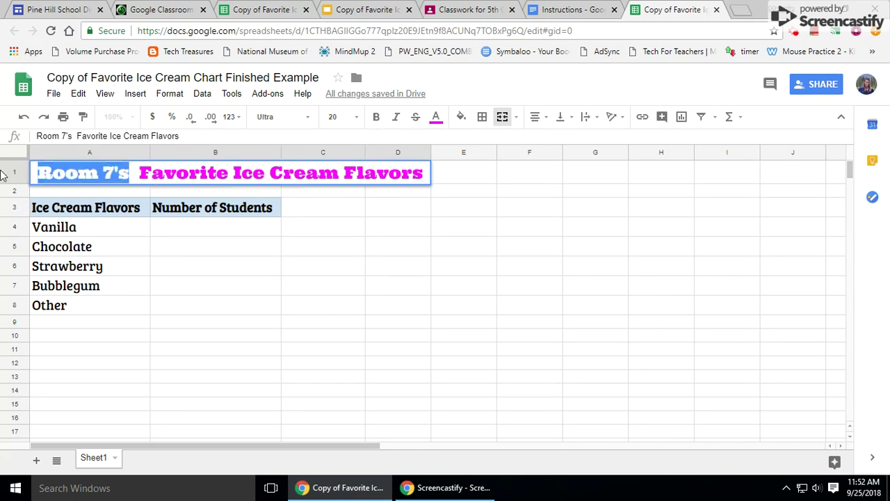
{"action": "key", "text": "BackSpace"}
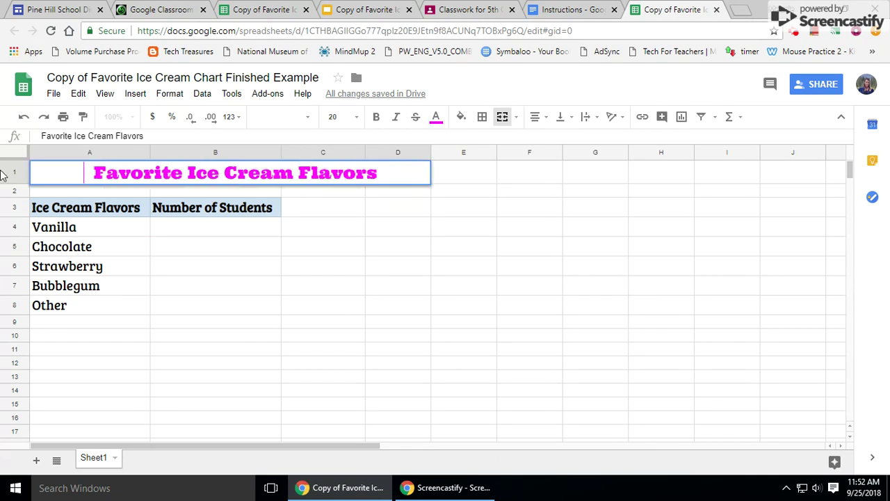
{"action": "type", "text": "Mrs.  "}
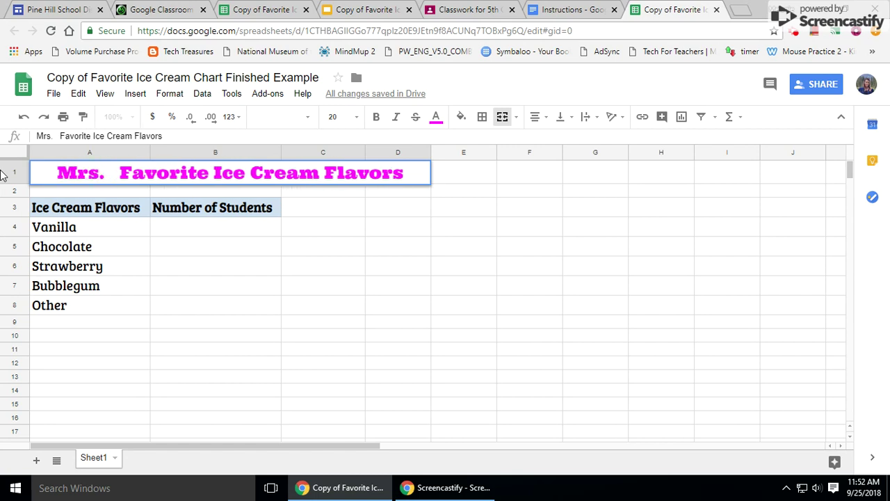
{"action": "type", "text": "Pavone"}
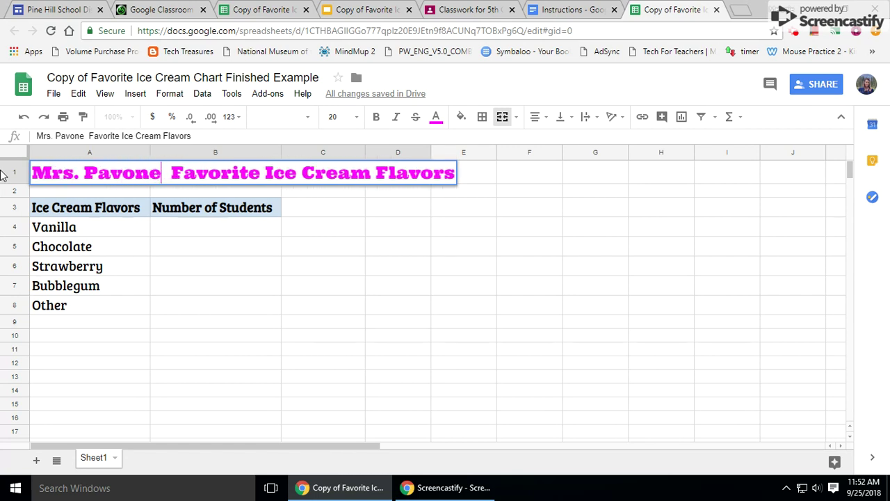
{"action": "type", "text": "'s"}
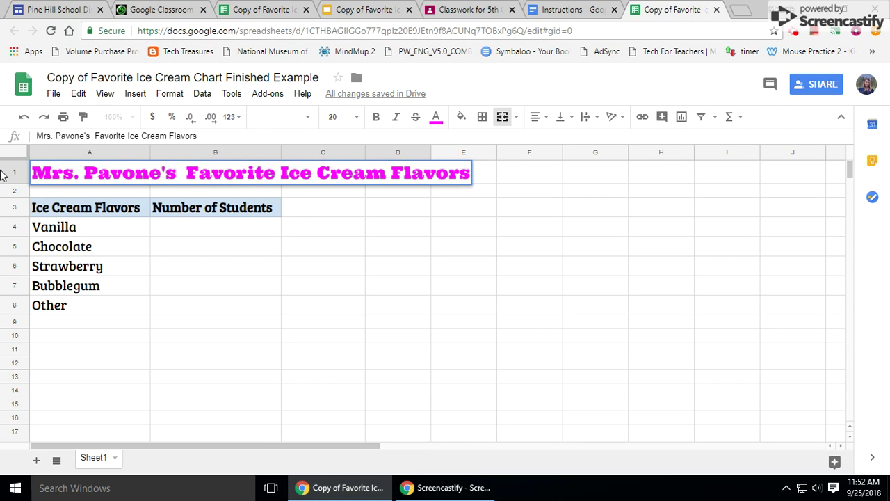
{"action": "left_click", "coordinate": [88, 288]}
{"action": "left_click", "coordinate": [229, 244]}
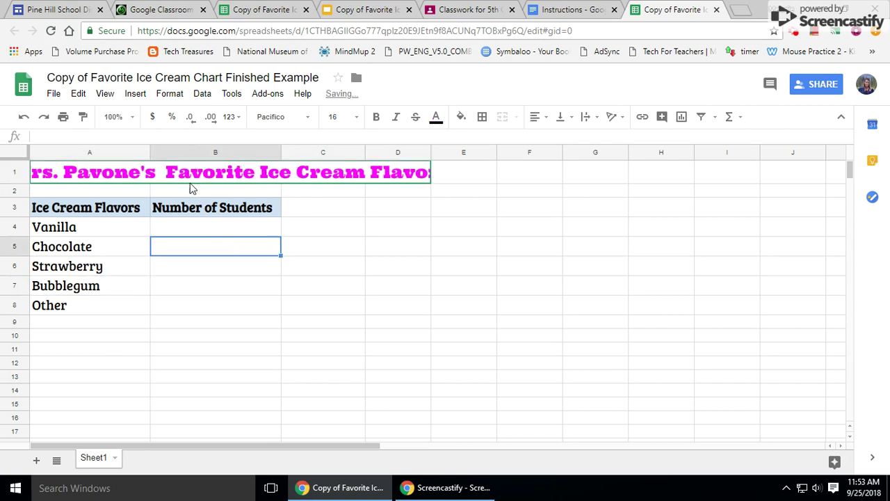
Widen column D until the entire merged title in row 1 fits inside its cell.
{"action": "left_click", "coordinate": [188, 174]}
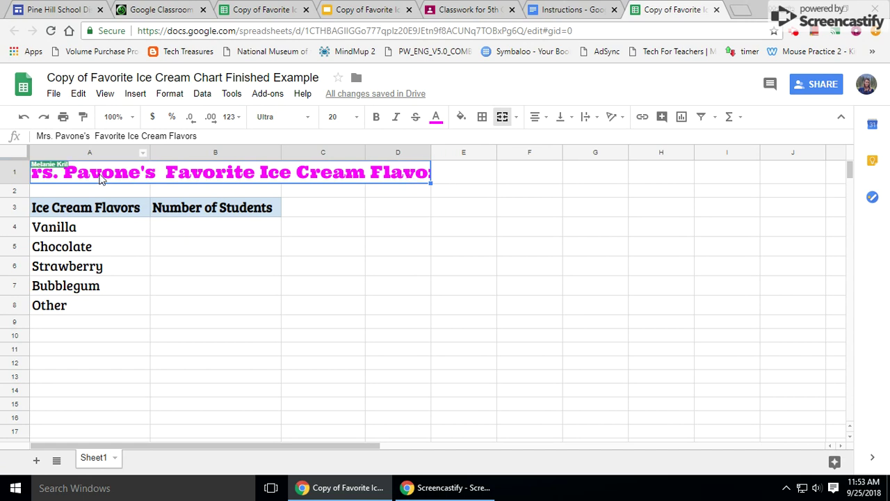
{"action": "left_click", "coordinate": [458, 170]}
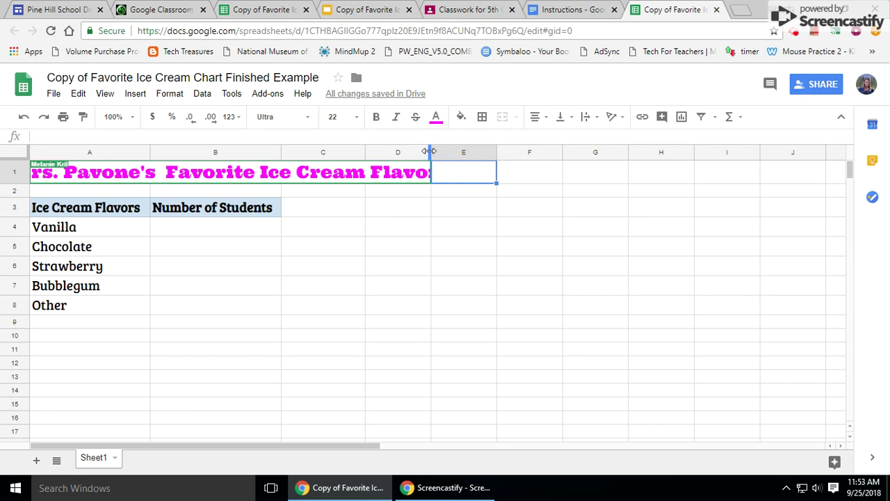
{"action": "left_click_drag", "start_coordinate": [429, 151], "coordinate": [452, 151]}
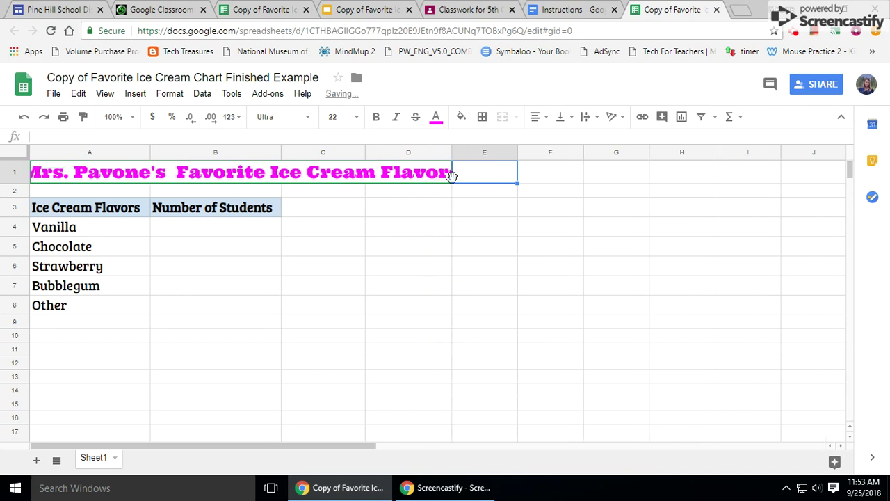
{"action": "left_click_drag", "start_coordinate": [451, 152], "coordinate": [490, 153]}
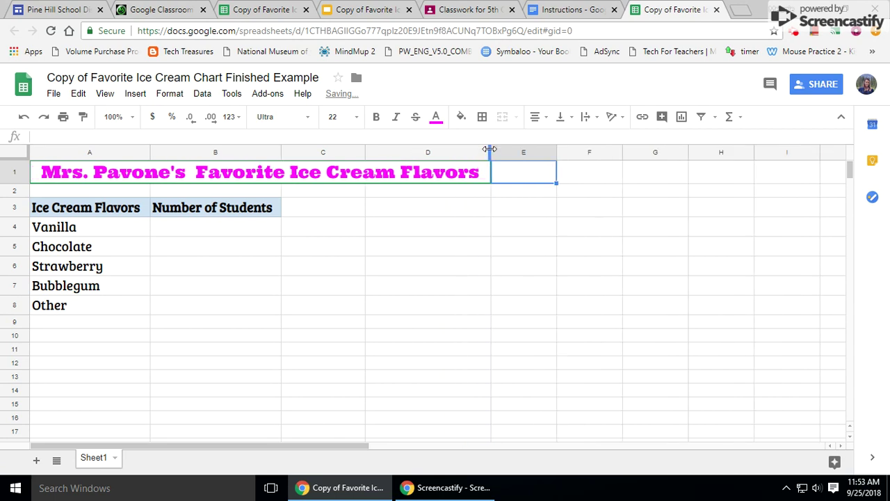
{"action": "left_click", "coordinate": [464, 222]}
Merge the title cell with E1 horizontally so that the title spans A1:E1.
{"action": "left_click", "coordinate": [61, 178]}
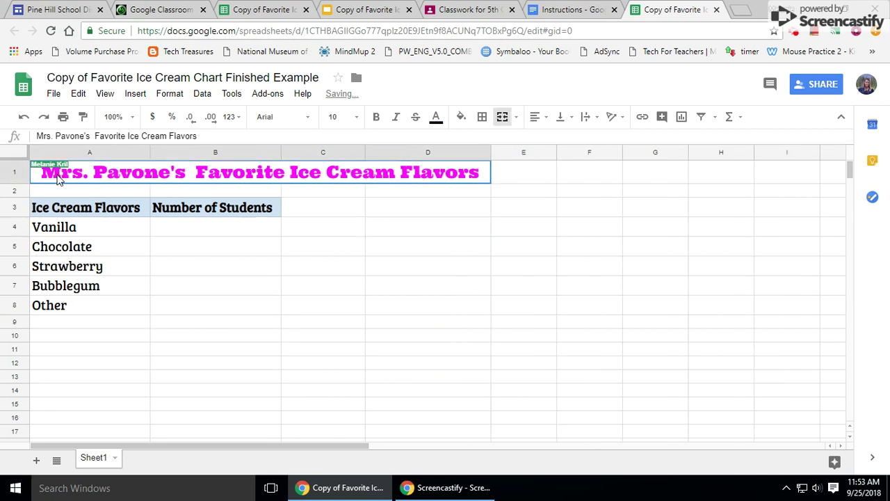
{"action": "left_click", "coordinate": [509, 169], "text": "shift"}
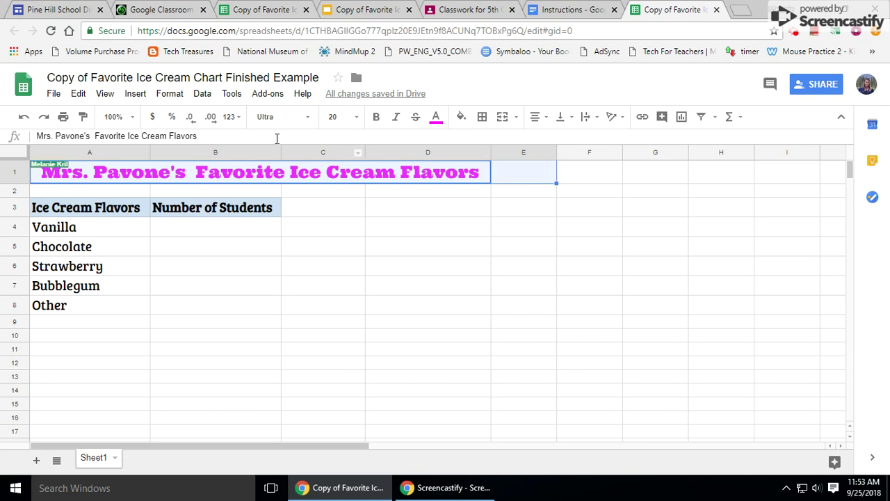
{"action": "left_click", "coordinate": [172, 94]}
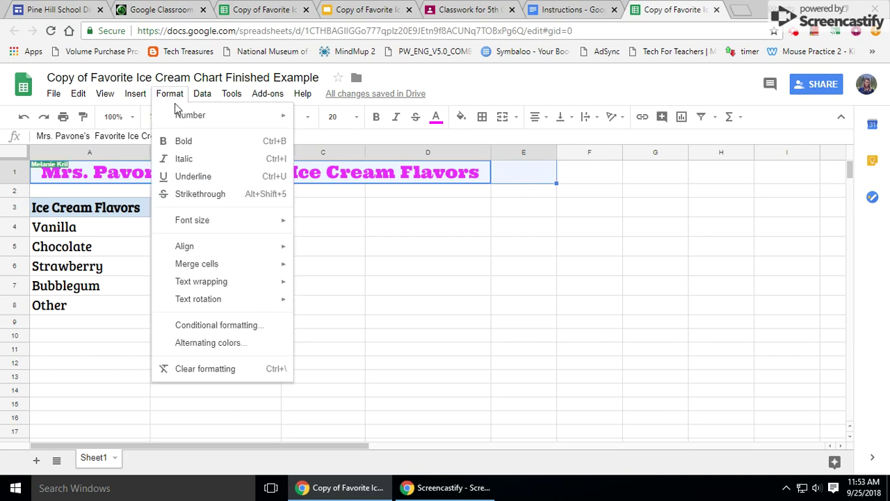
{"action": "mouse_move", "coordinate": [219, 265]}
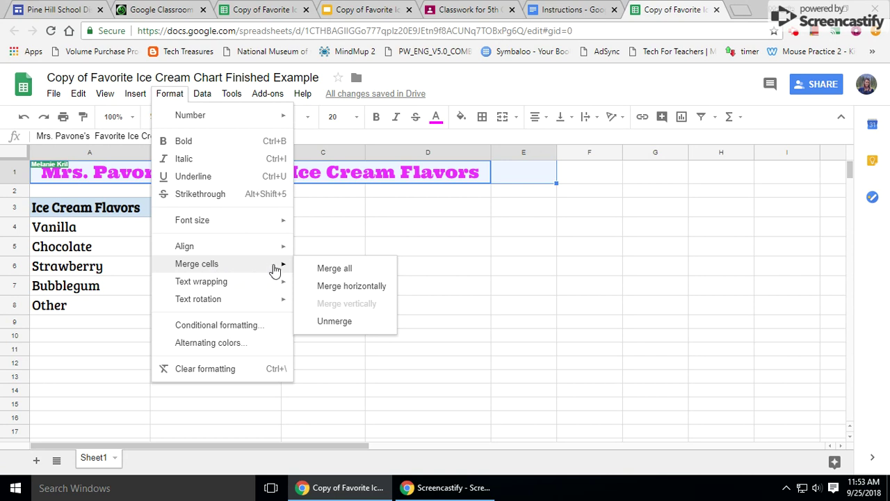
{"action": "left_click", "coordinate": [351, 286]}
{"action": "left_click", "coordinate": [489, 253]}
{"action": "left_click", "coordinate": [386, 179]}
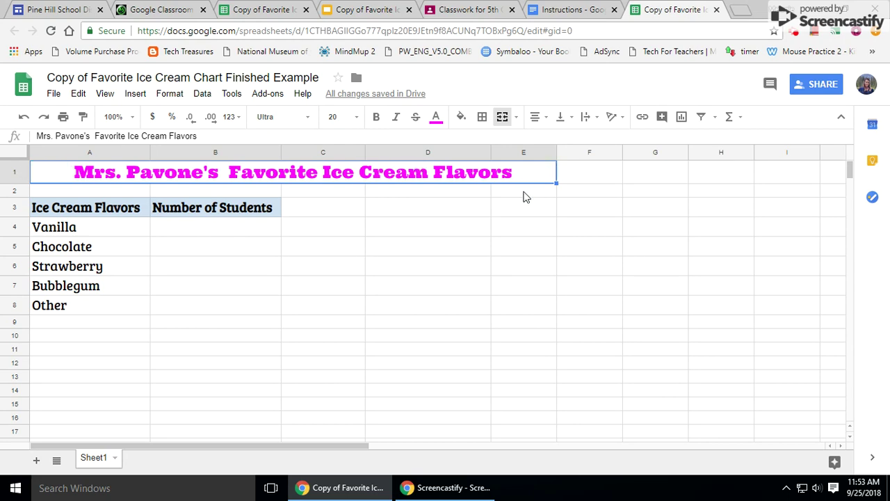
{"action": "left_click", "coordinate": [459, 249]}
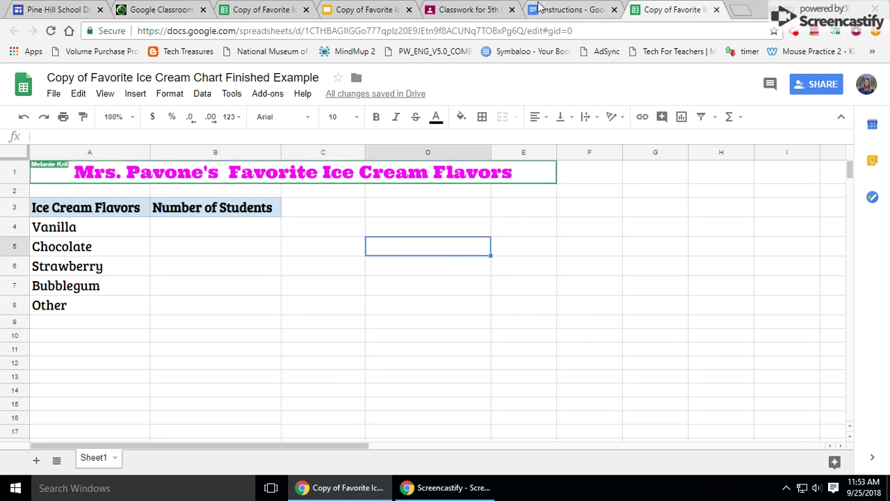
Consult the Instructions document for the steps on formatting the title and entering the items and quantities.
{"action": "left_click", "coordinate": [549, 9]}
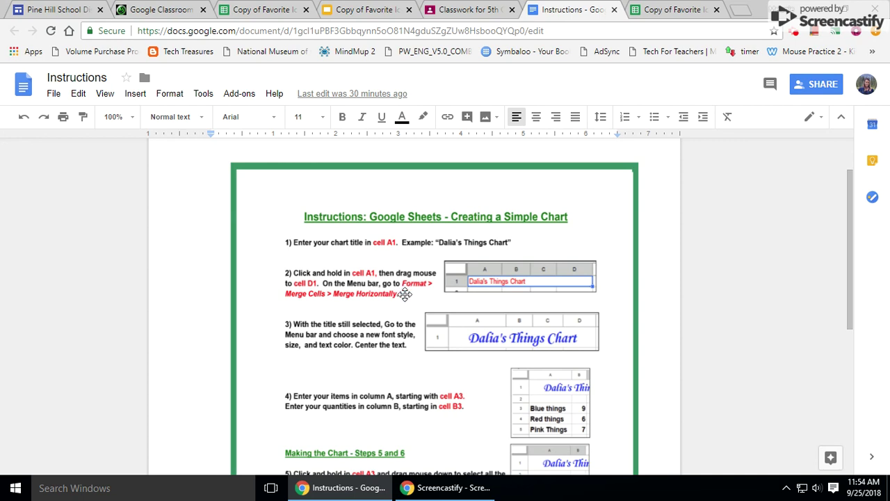
{"action": "scroll", "coordinate": [405, 294], "scroll_direction": "down", "scroll_amount": 2}
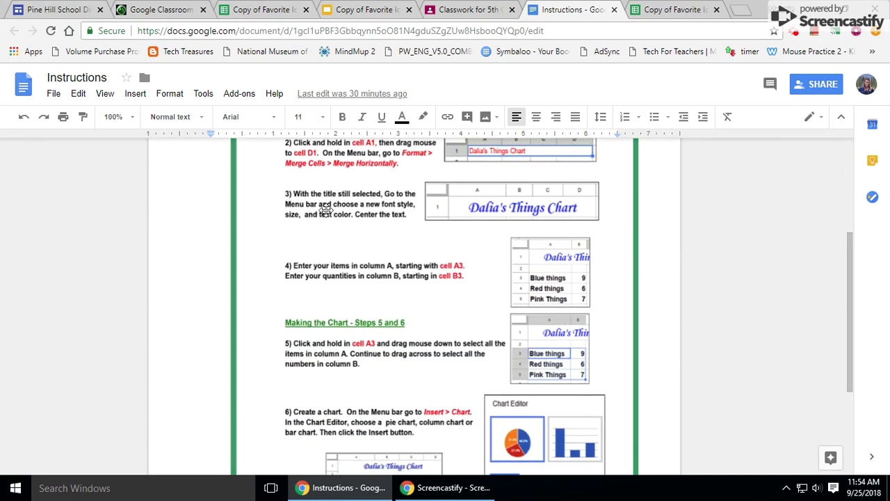
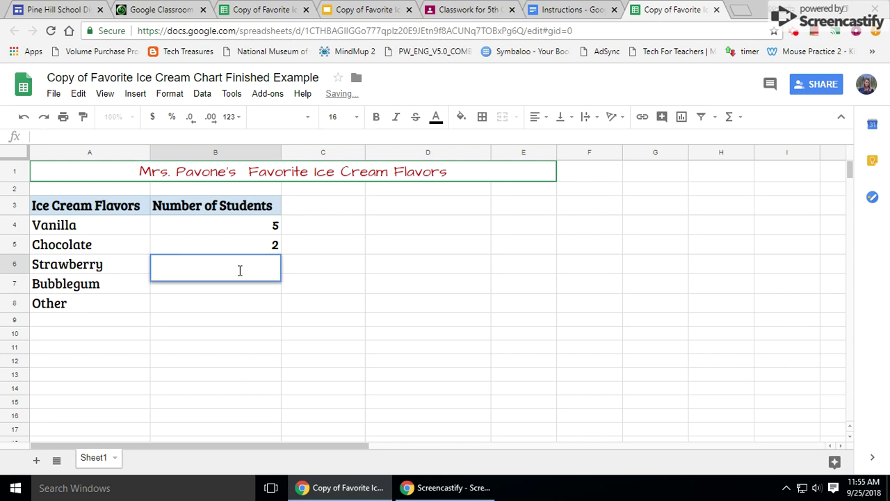
Enter the student counts in column B: 1 for Strawberry, 0 for Bubblegum and 6 for Other.
{"action": "key", "text": "Return"}
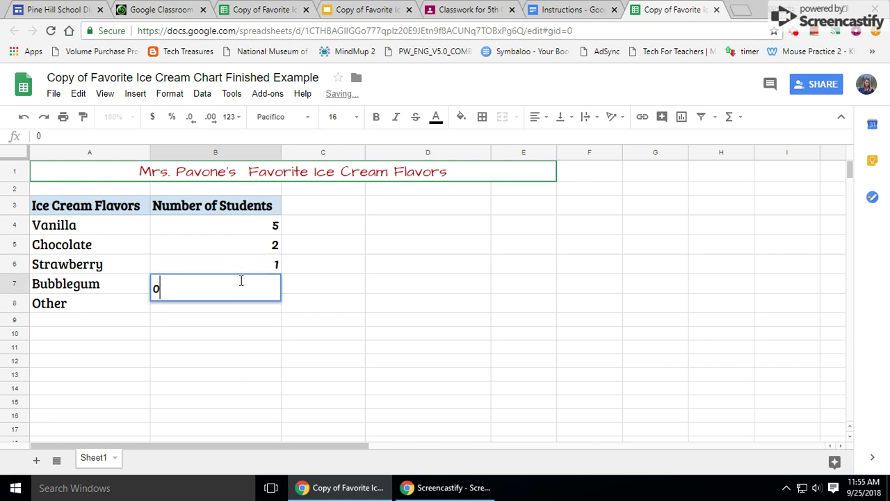
{"action": "type", "text": "0"}
{"action": "key", "text": "Return"}
{"action": "double_click", "coordinate": [244, 303]}
{"action": "type", "text": "6"}
{"action": "key", "text": "Return"}
{"action": "left_click", "coordinate": [244, 244]}
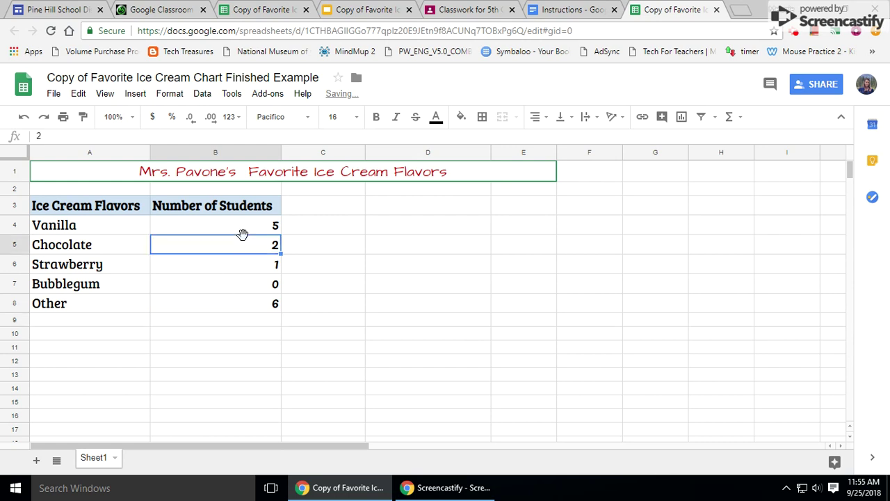
{"action": "left_click_drag", "start_coordinate": [275, 229], "coordinate": [258, 310]}
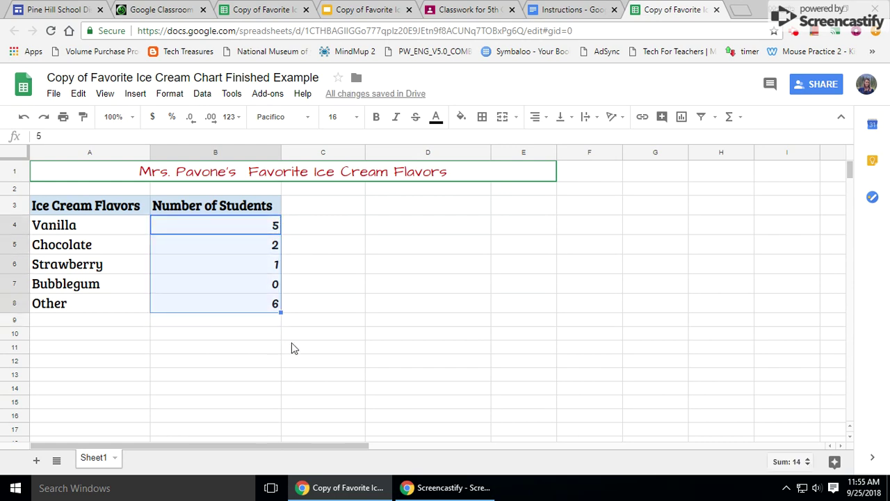
{"action": "left_click", "coordinate": [342, 320]}
{"action": "left_click_drag", "start_coordinate": [270, 230], "coordinate": [263, 314]}
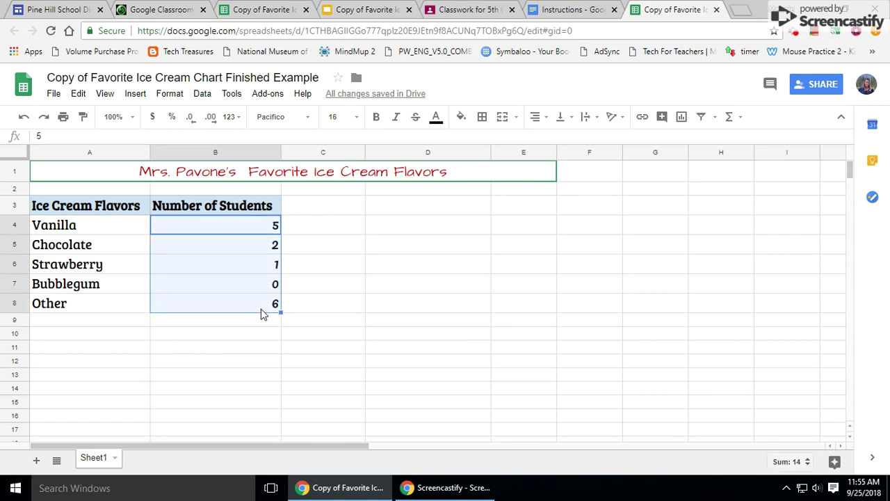
{"action": "left_click", "coordinate": [308, 324]}
{"action": "left_click", "coordinate": [487, 8]}
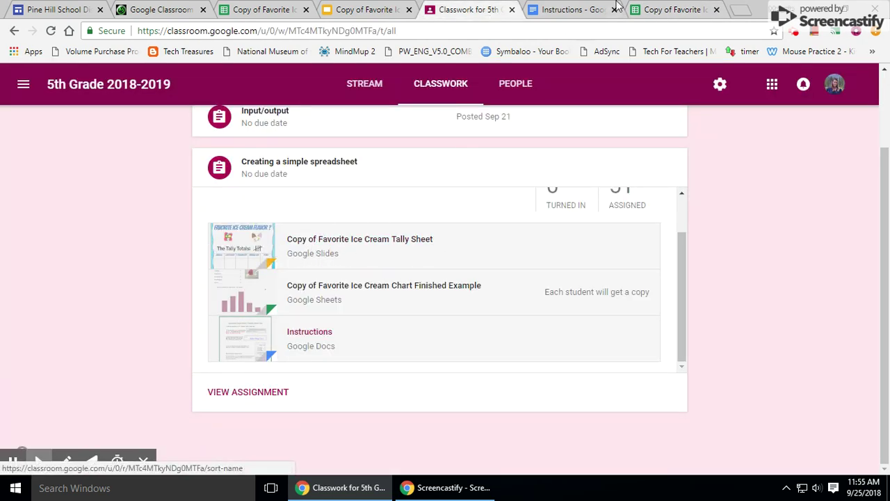
{"action": "key", "text": "ctrl+9"}
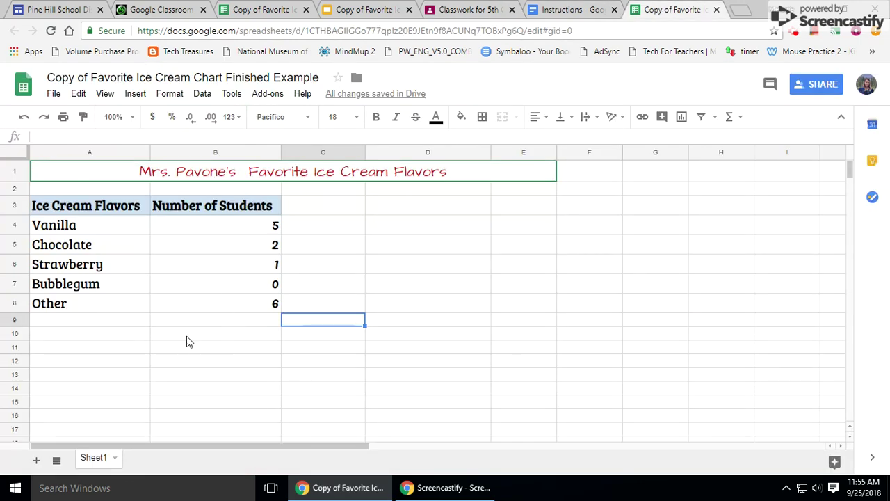
Select the table A3:B8 including its headers, and check steps 5 and 6 on making the chart in the Instructions document.
{"action": "left_click_drag", "start_coordinate": [71, 210], "coordinate": [278, 310]}
{"action": "left_click", "coordinate": [78, 230]}
{"action": "left_click", "coordinate": [81, 213]}
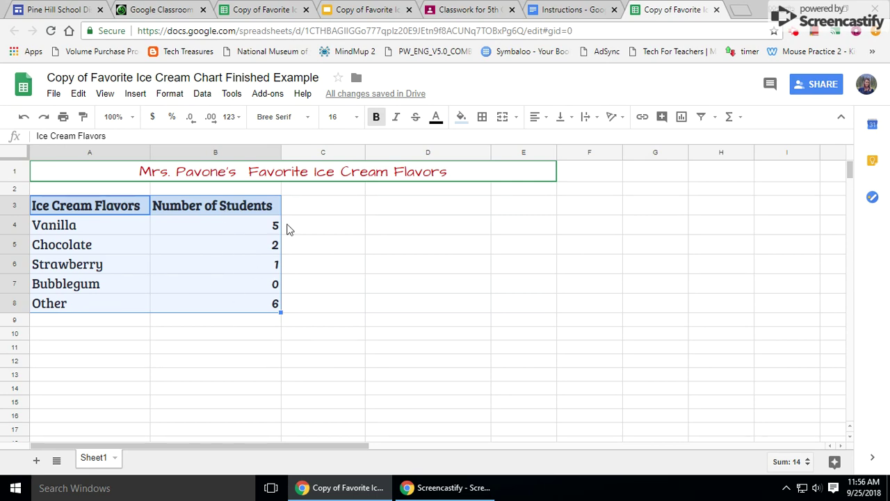
{"action": "left_click", "coordinate": [572, 9]}
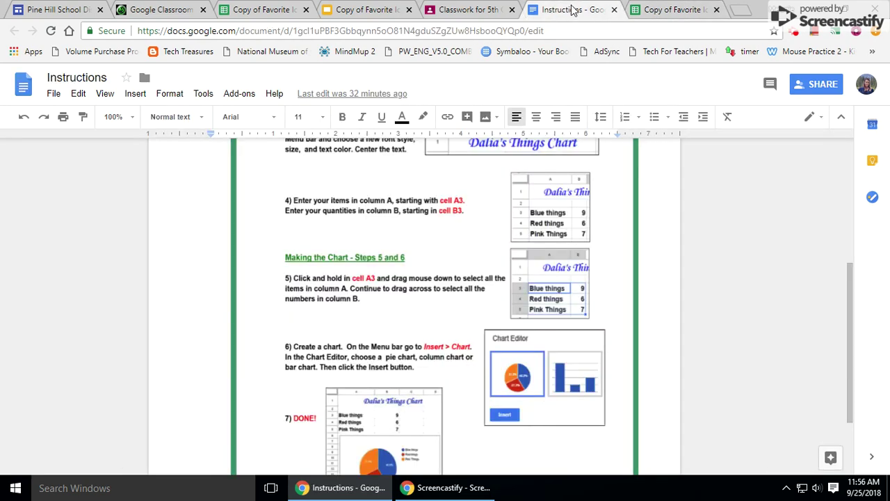
{"action": "scroll", "coordinate": [512, 334], "scroll_direction": "down", "scroll_amount": 2}
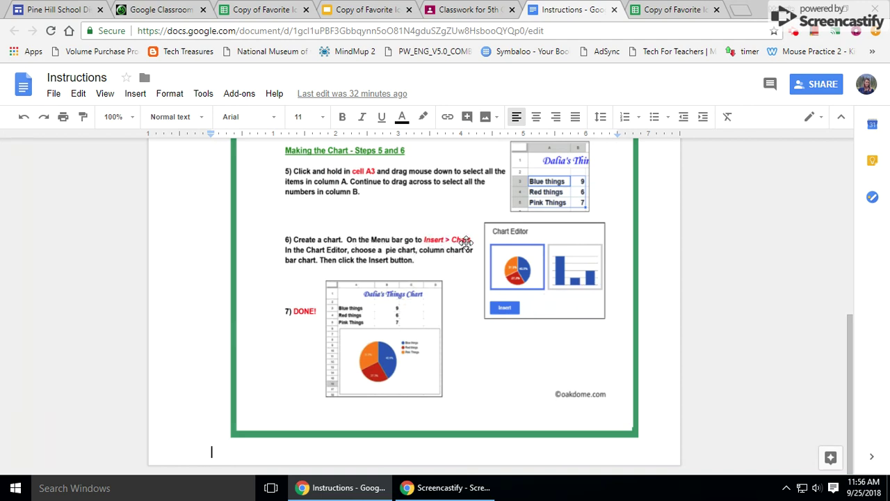
{"action": "left_click", "coordinate": [664, 9]}
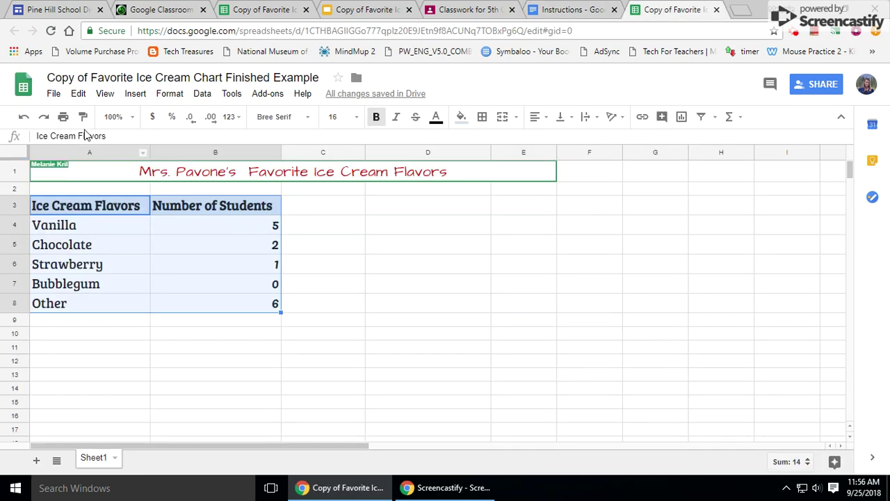
Insert a column chart from the table range A3:B8 and move it below the table.
{"action": "left_click", "coordinate": [139, 95]}
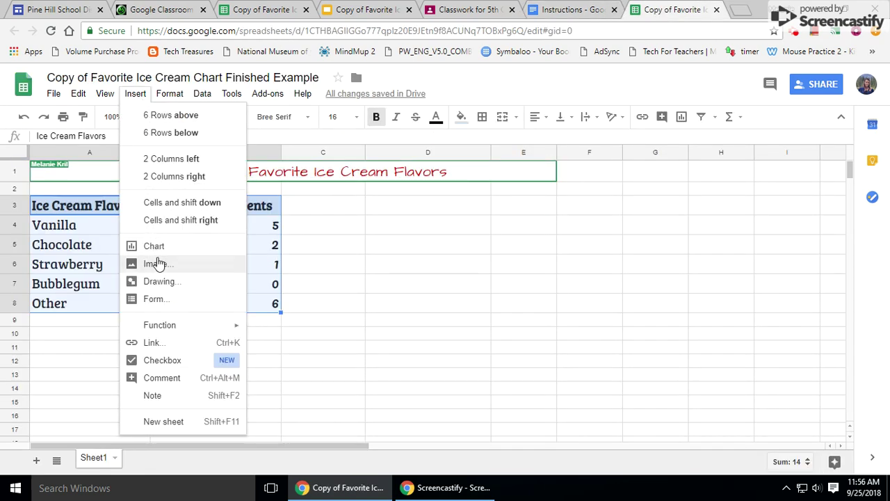
{"action": "left_click", "coordinate": [616, 264]}
{"action": "left_click_drag", "start_coordinate": [60, 204], "coordinate": [230, 308]}
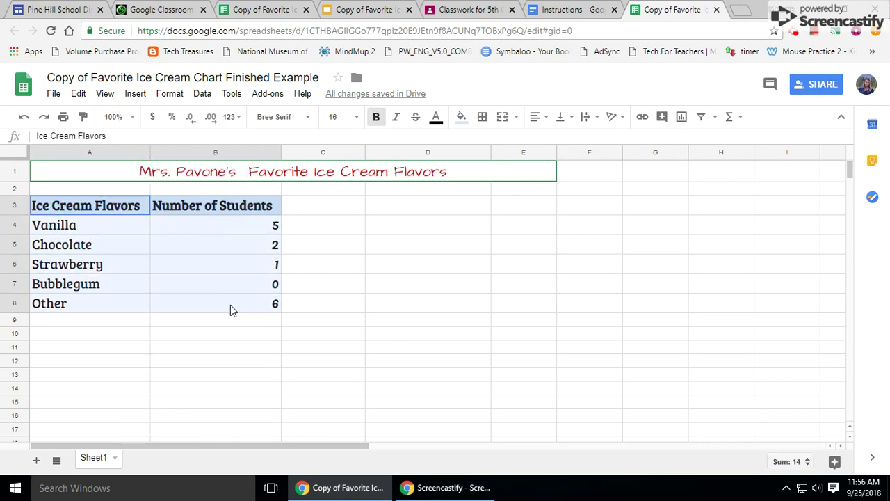
{"action": "left_click", "coordinate": [682, 119]}
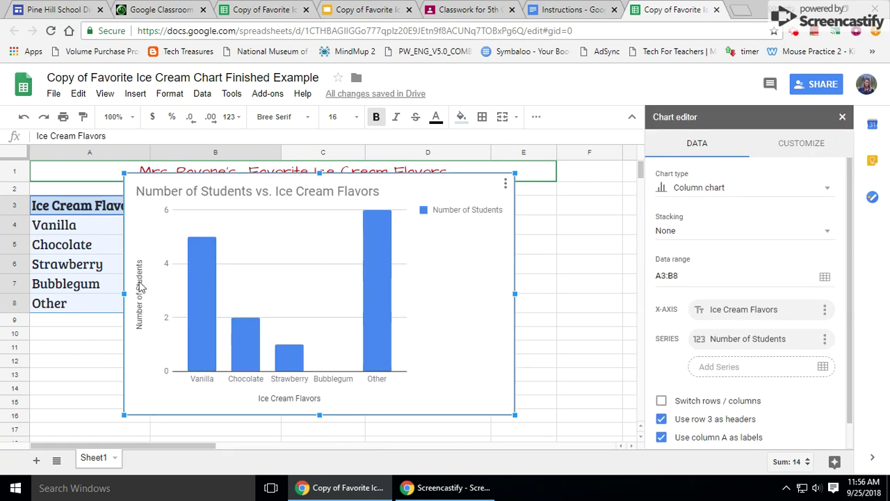
{"action": "left_click_drag", "start_coordinate": [467, 187], "coordinate": [395, 343]}
{"action": "scroll", "coordinate": [479, 301], "scroll_direction": "down", "scroll_amount": 3}
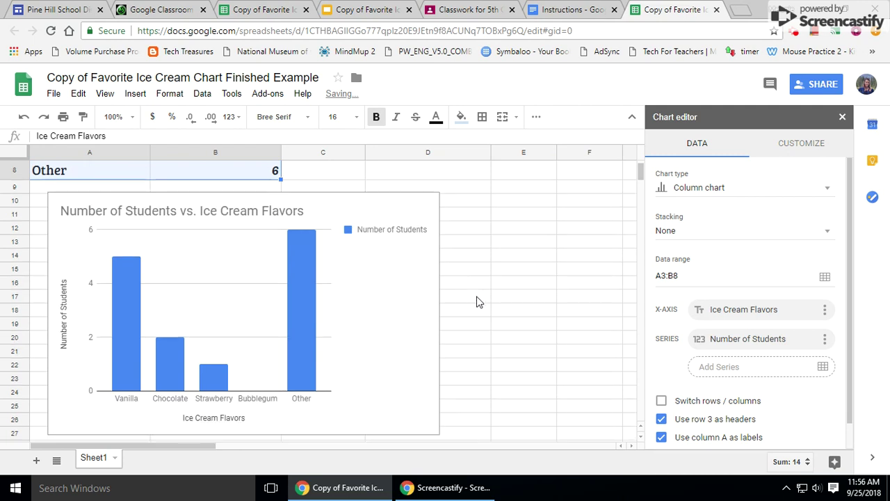
Customize the chart style with a light green background color.
{"action": "left_click", "coordinate": [390, 275]}
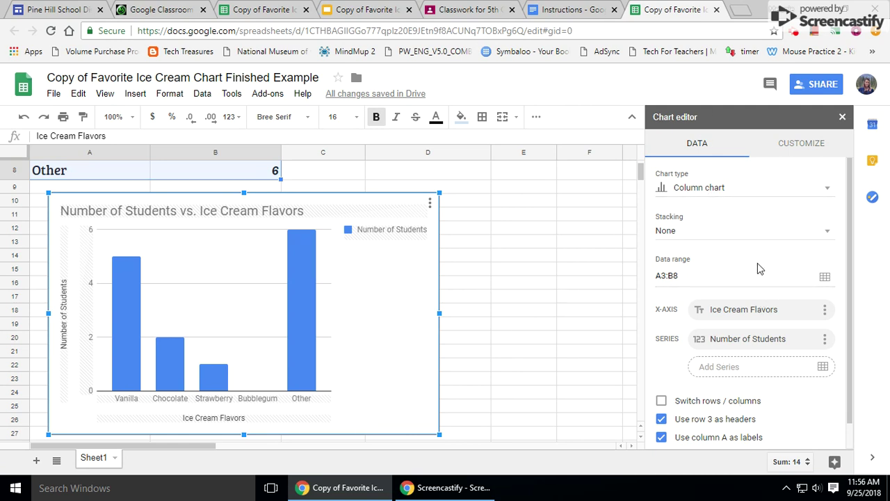
{"action": "left_click", "coordinate": [808, 148]}
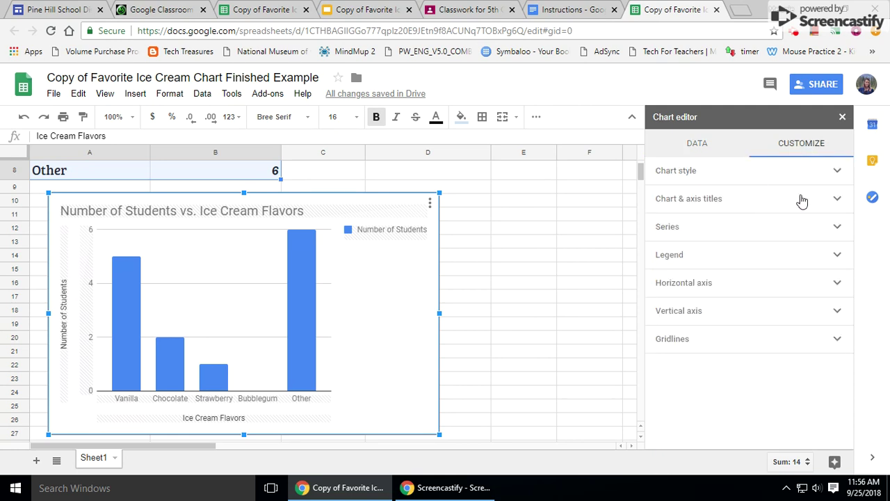
{"action": "left_click", "coordinate": [837, 174]}
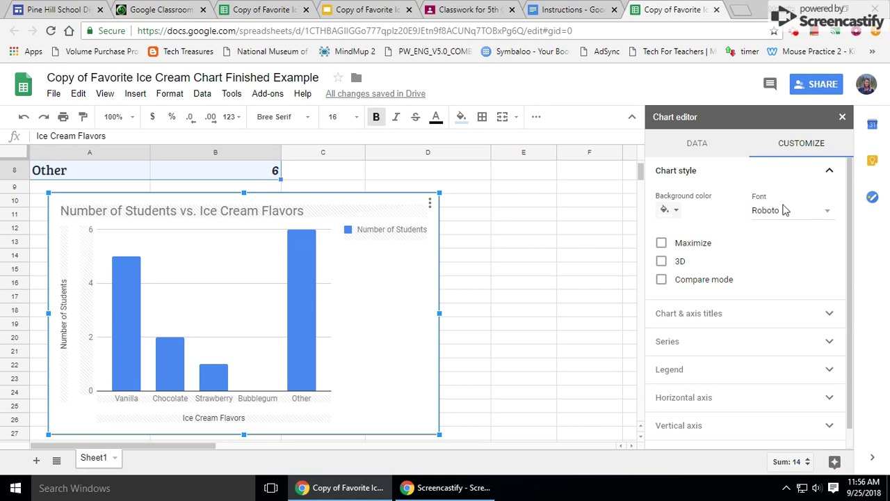
{"action": "left_click", "coordinate": [676, 211]}
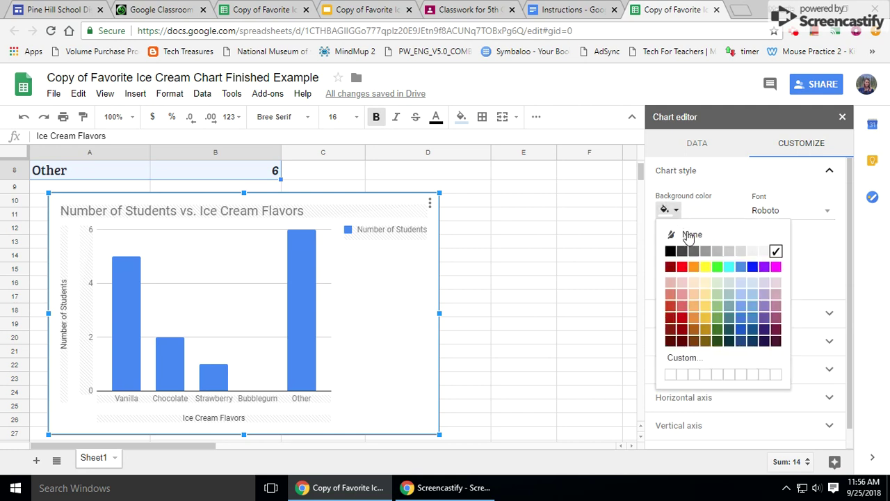
{"action": "left_click", "coordinate": [720, 283]}
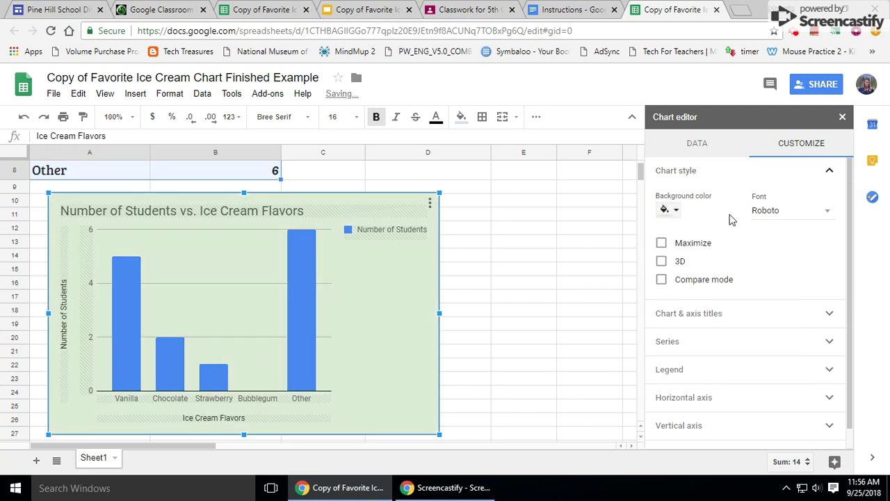
Set the chart's font to Garamond, and switch its 3D effect on and back off.
{"action": "left_click", "coordinate": [662, 263]}
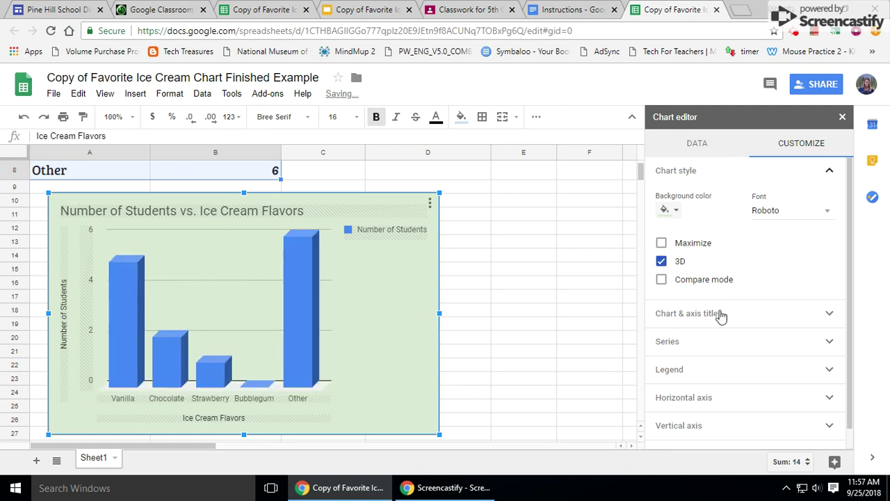
{"action": "left_click", "coordinate": [824, 212]}
{"action": "left_click", "coordinate": [814, 208]}
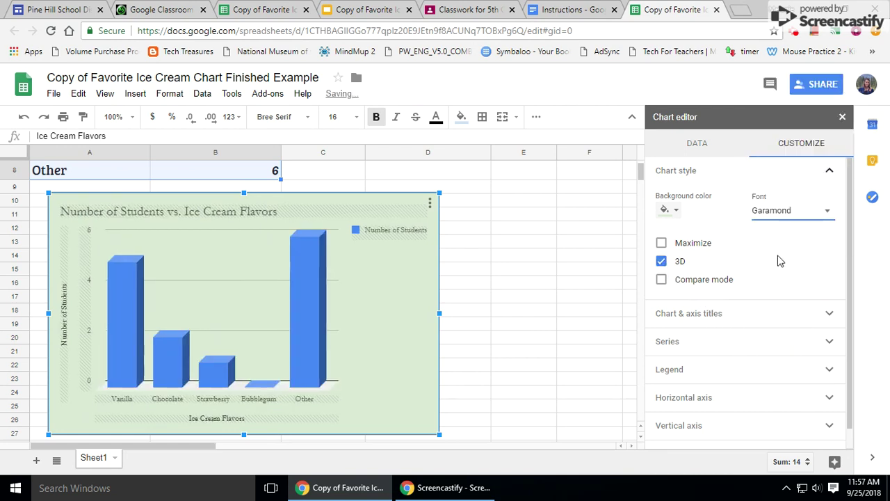
{"action": "left_click", "coordinate": [780, 261]}
{"action": "scroll", "coordinate": [779, 266], "scroll_direction": "down", "scroll_amount": 1}
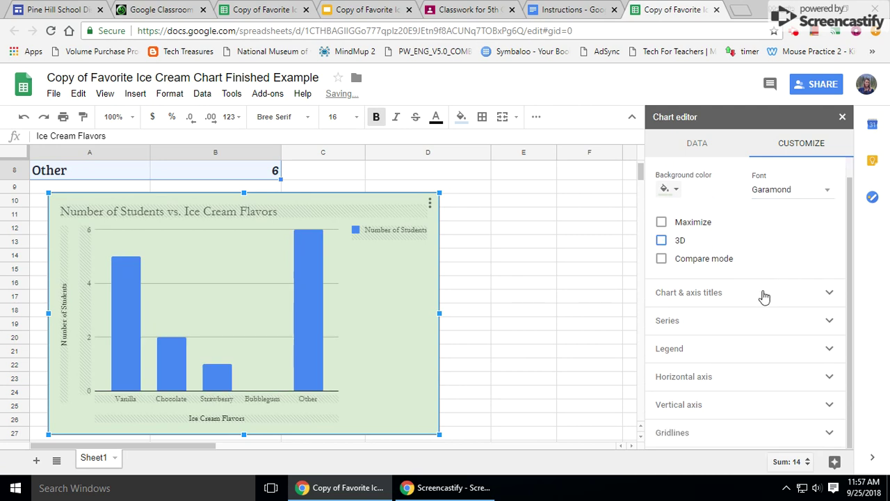
Finish editing the chart, check the closing step 7 in the Instructions document, and return to the ice cream spreadsheet.
{"action": "scroll", "coordinate": [761, 296], "scroll_direction": "up", "scroll_amount": 1}
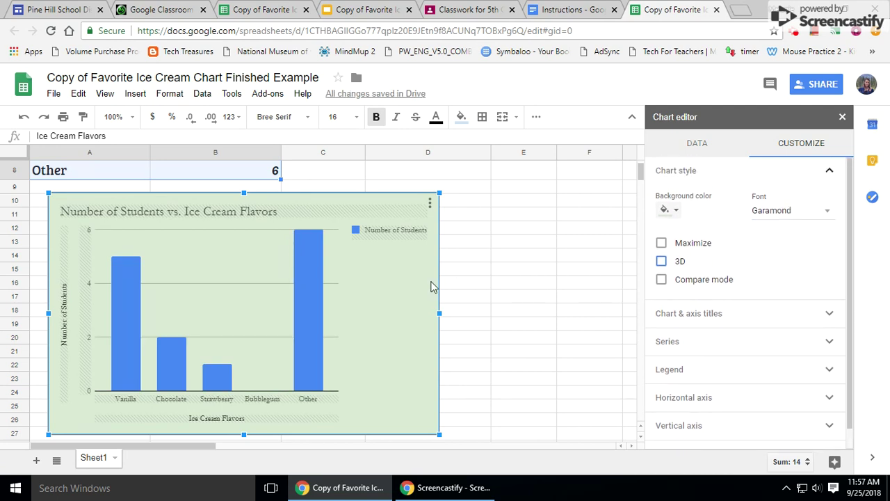
{"action": "left_click", "coordinate": [570, 233]}
{"action": "scroll", "coordinate": [496, 252], "scroll_direction": "up", "scroll_amount": 3}
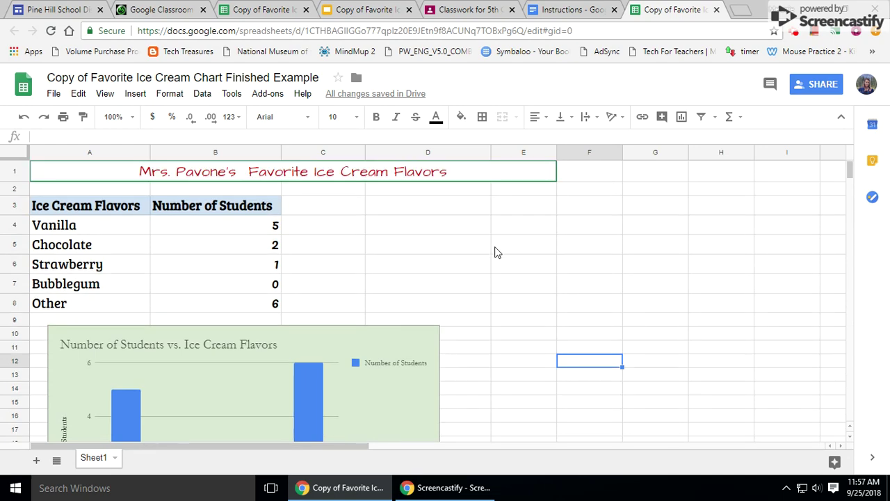
{"action": "left_click", "coordinate": [580, 10]}
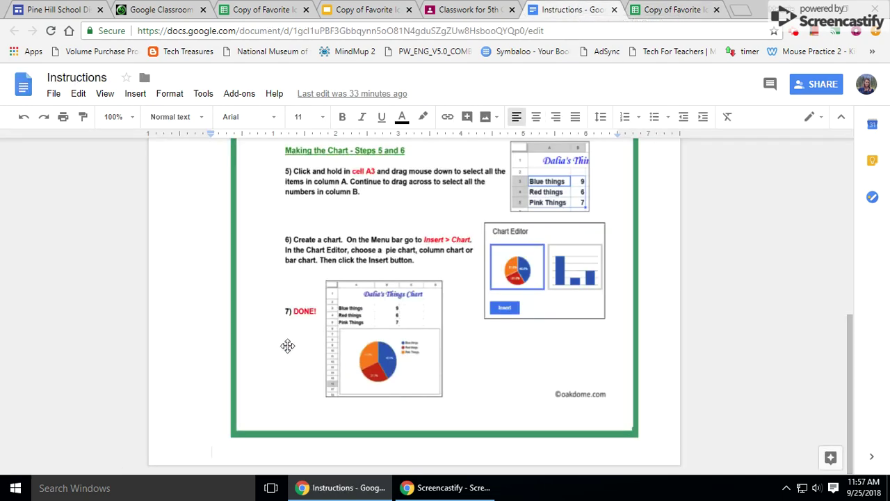
{"action": "left_click", "coordinate": [674, 10]}
{"action": "left_click", "coordinate": [524, 302]}
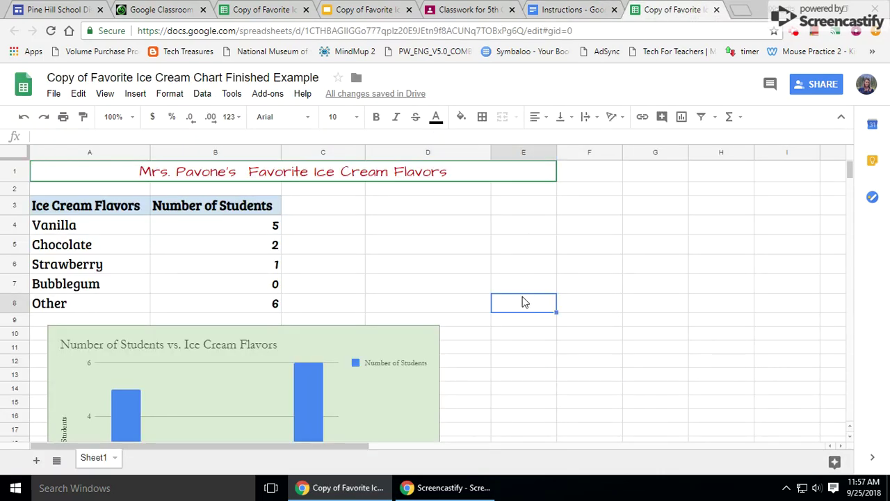
Search Google images for "vanilla" and insert the picture of ice cream with dark berries in a teal bowl at cell D5.
{"action": "left_click", "coordinate": [405, 272]}
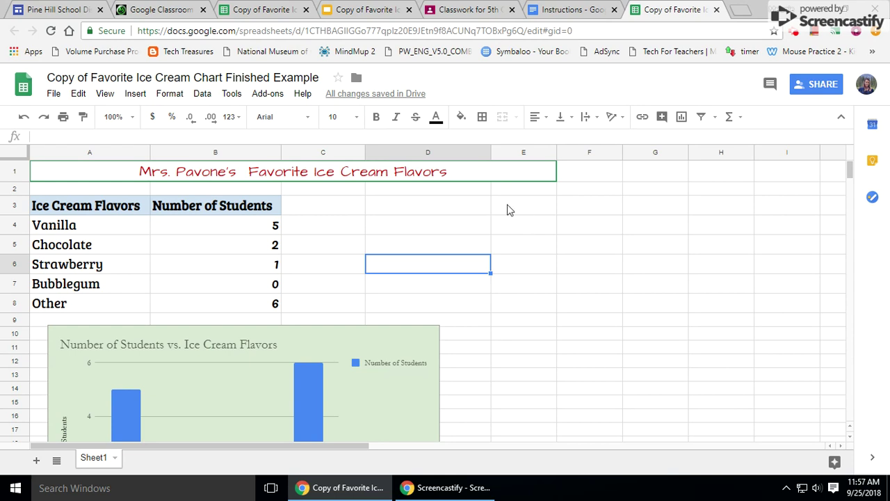
{"action": "left_click", "coordinate": [447, 242]}
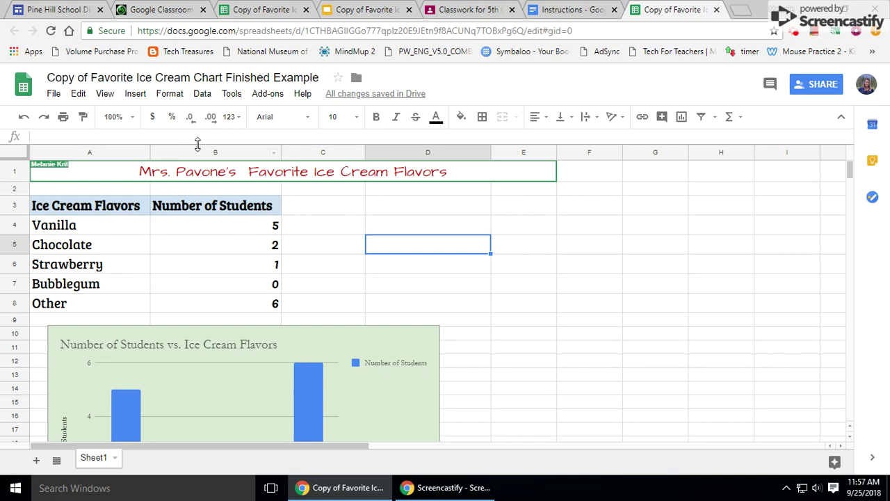
{"action": "left_click", "coordinate": [136, 95]}
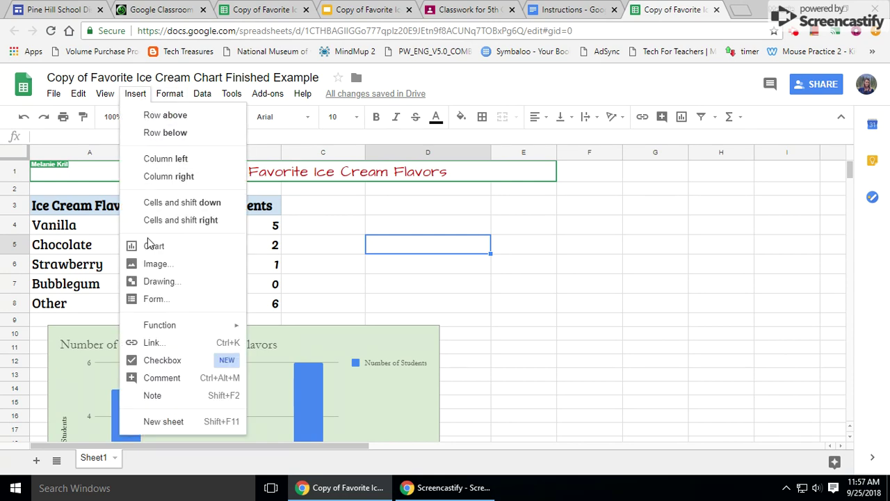
{"action": "left_click", "coordinate": [153, 267]}
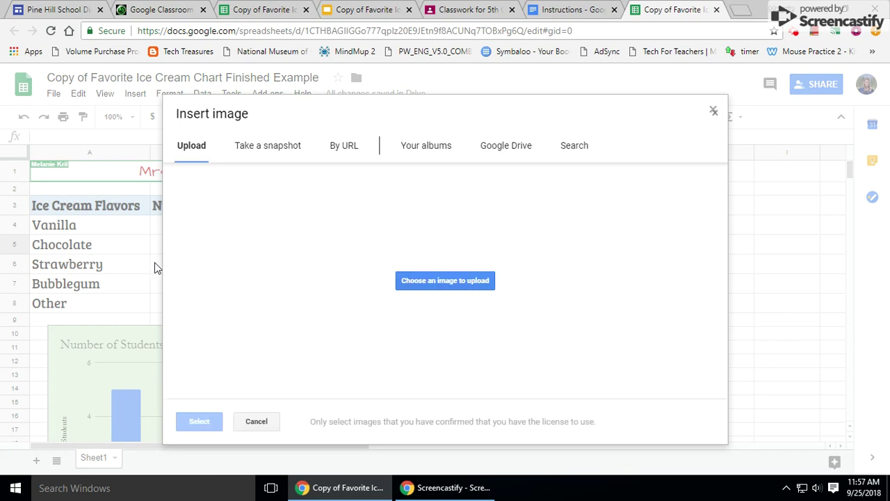
{"action": "left_click", "coordinate": [576, 149]}
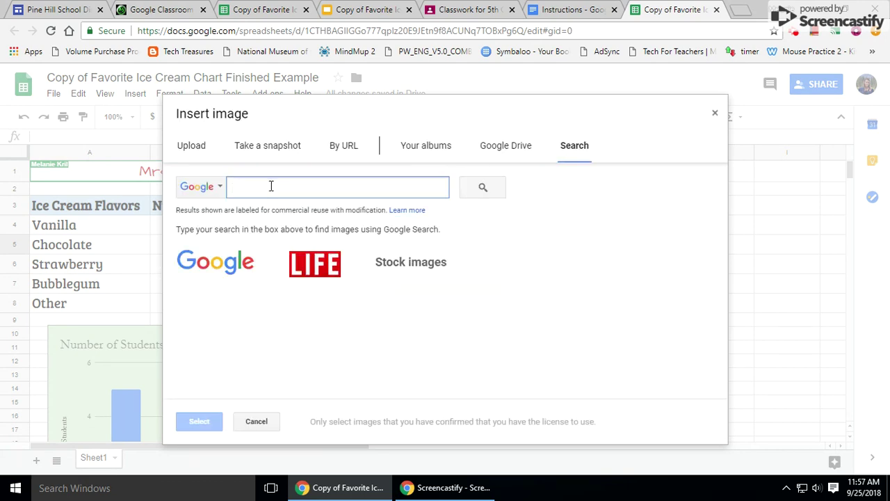
{"action": "type", "text": "vanilla"}
{"action": "key", "text": "Return"}
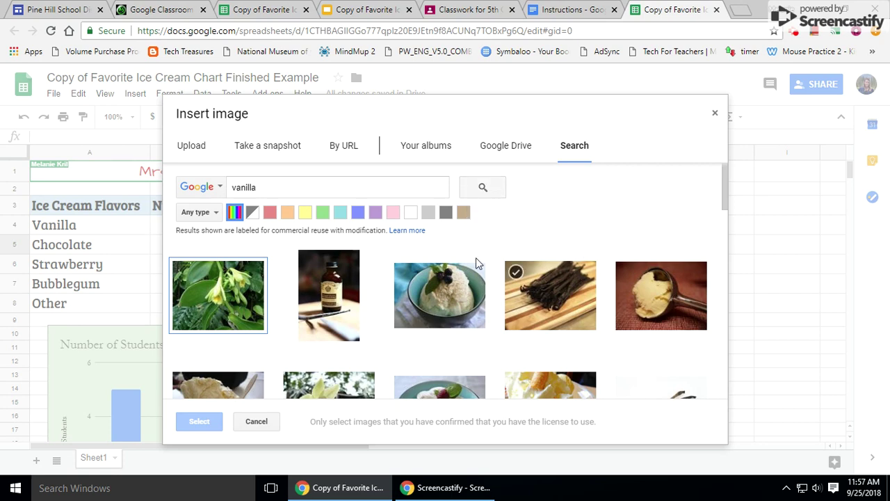
{"action": "scroll", "coordinate": [605, 284], "scroll_direction": "down", "scroll_amount": 1}
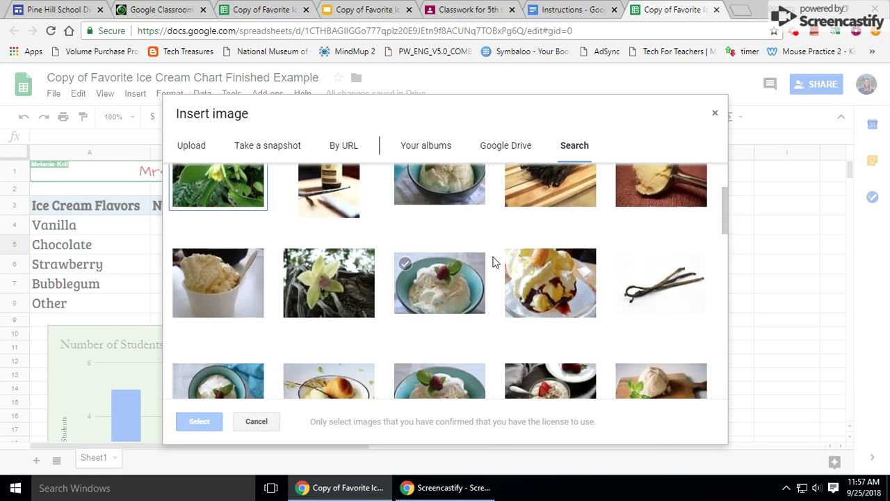
{"action": "scroll", "coordinate": [487, 278], "scroll_direction": "up", "scroll_amount": 1}
{"action": "left_click", "coordinate": [453, 297]}
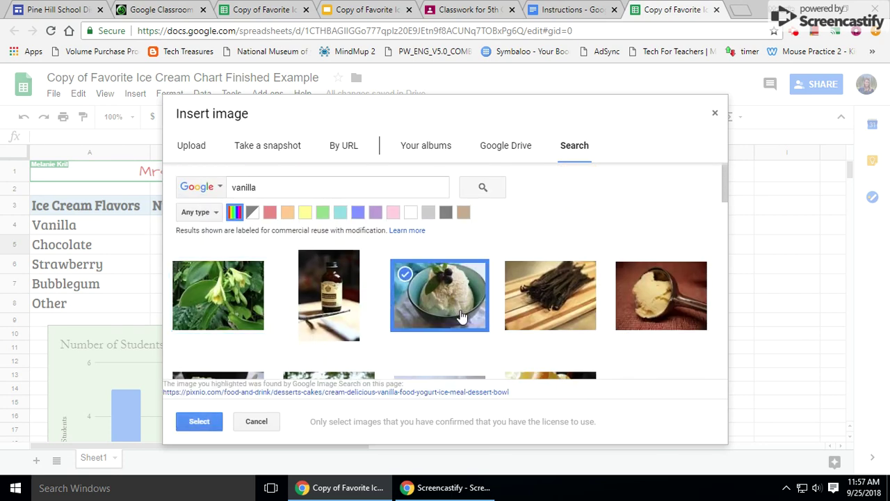
{"action": "left_click", "coordinate": [208, 424]}
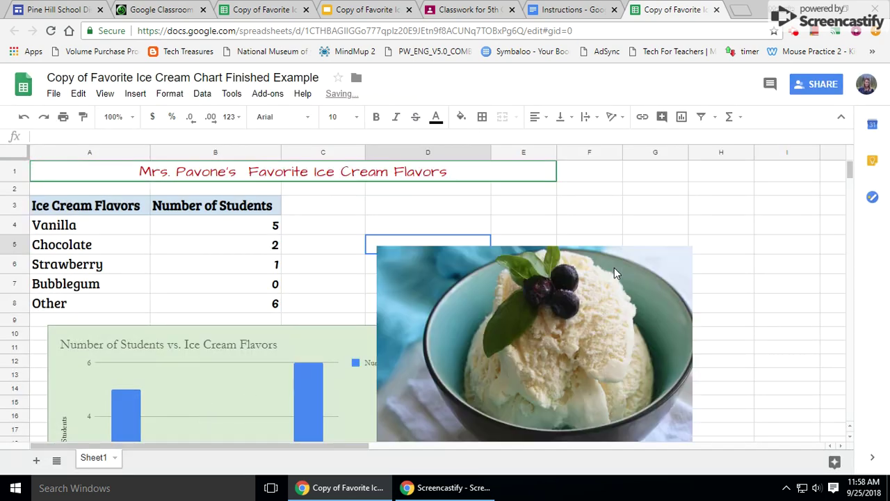
Shrink the ice cream picture and place it beside the flavor table, below the title and above the chart.
{"action": "left_click", "coordinate": [597, 327]}
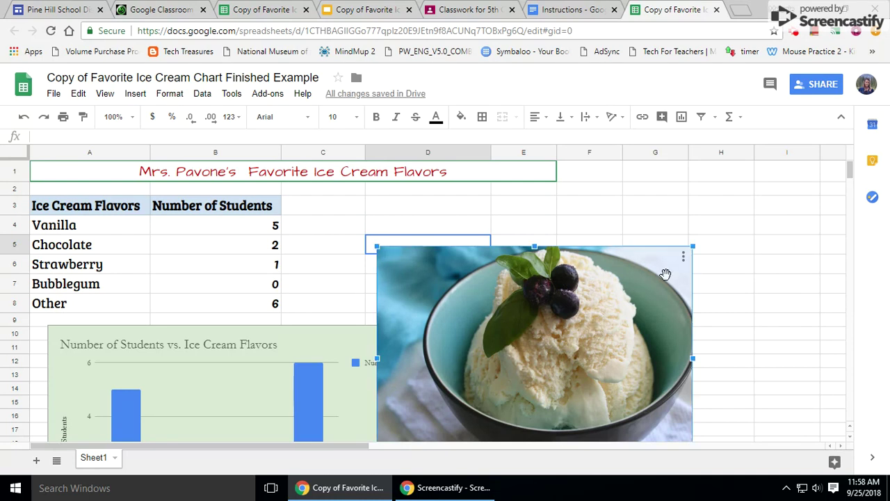
{"action": "left_click_drag", "start_coordinate": [692, 245], "coordinate": [576, 328]}
{"action": "left_click_drag", "start_coordinate": [555, 374], "coordinate": [506, 234]}
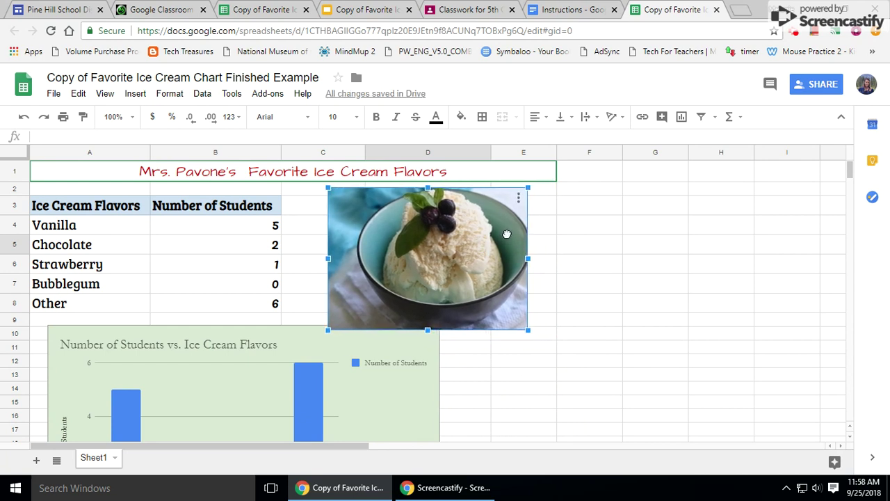
{"action": "left_click_drag", "start_coordinate": [529, 188], "coordinate": [496, 211]}
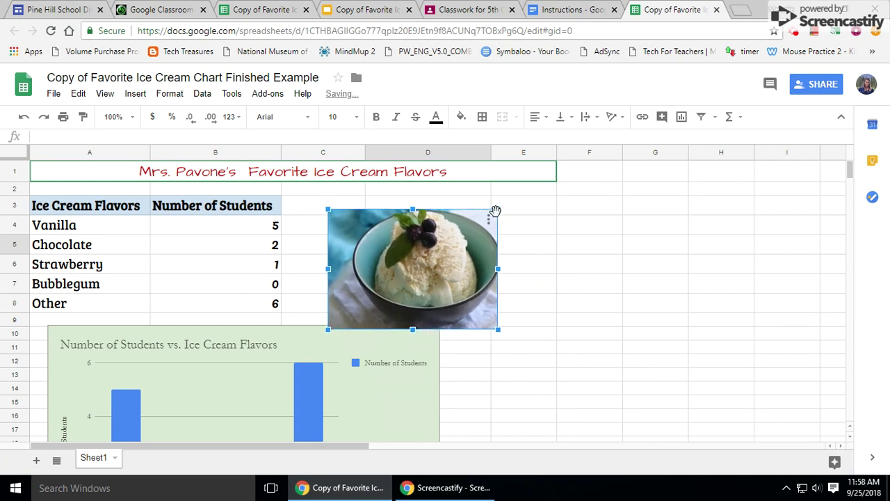
{"action": "left_click_drag", "start_coordinate": [467, 252], "coordinate": [458, 234]}
{"action": "left_click", "coordinate": [528, 300]}
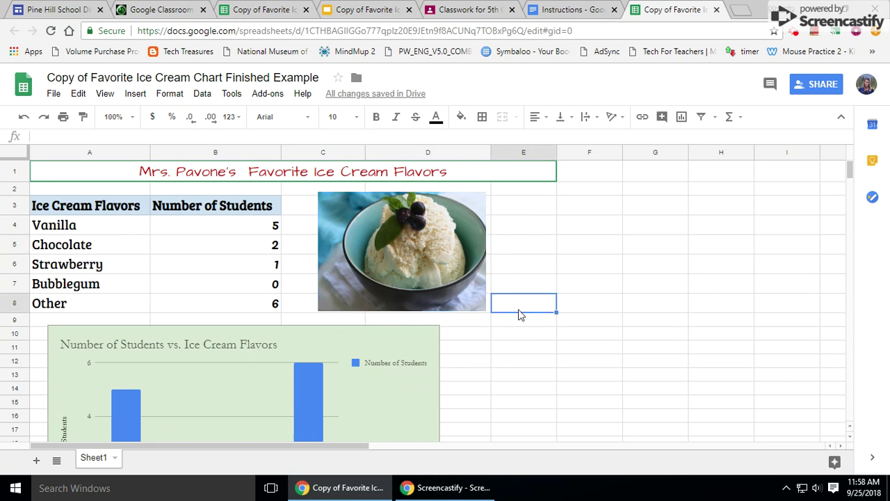
Revisit the Instructions document and return to the "Creating a simple spreadsheet" assignment in Google Classroom.
{"action": "left_click", "coordinate": [560, 10]}
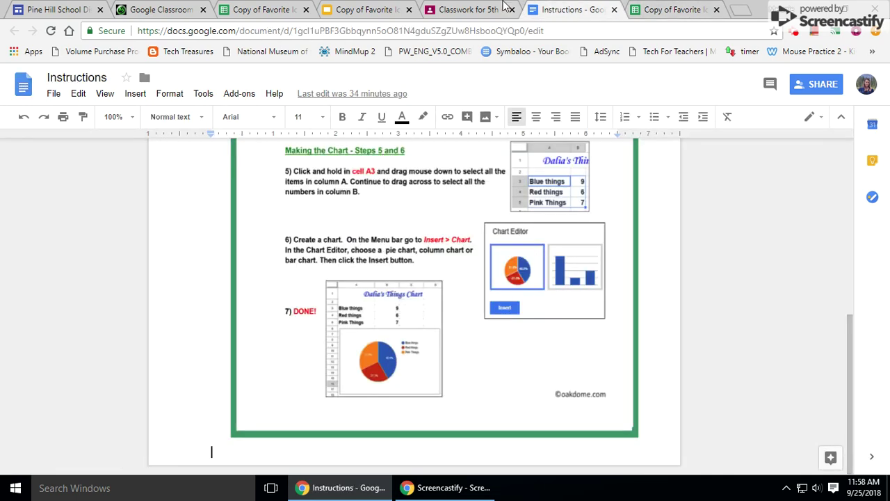
{"action": "left_click", "coordinate": [495, 11]}
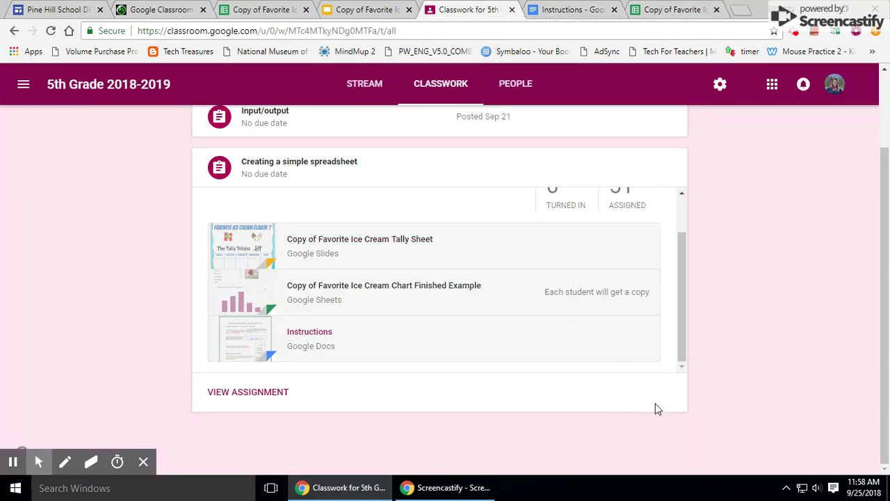